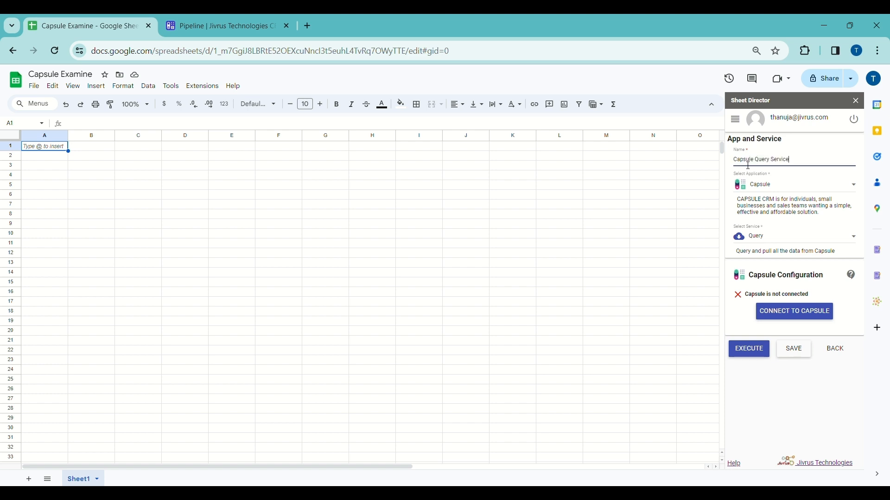
# - Keep Query as the service, connect Sheet Director to the Capsule account and allow the requested access
pyautogui.click(765, 241)
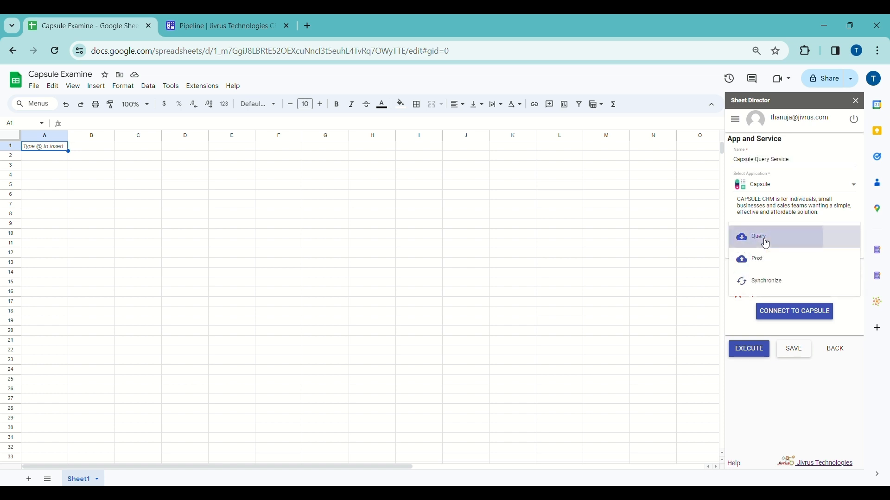
pyautogui.click(765, 243)
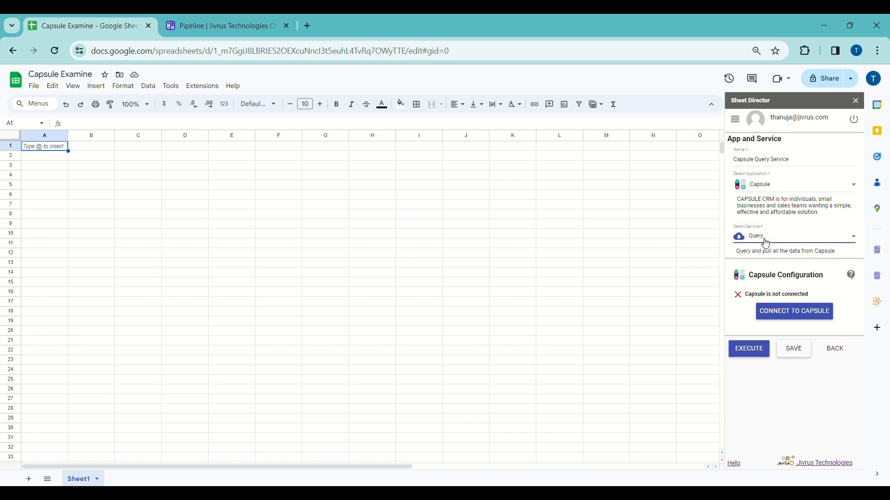
pyautogui.click(773, 312)
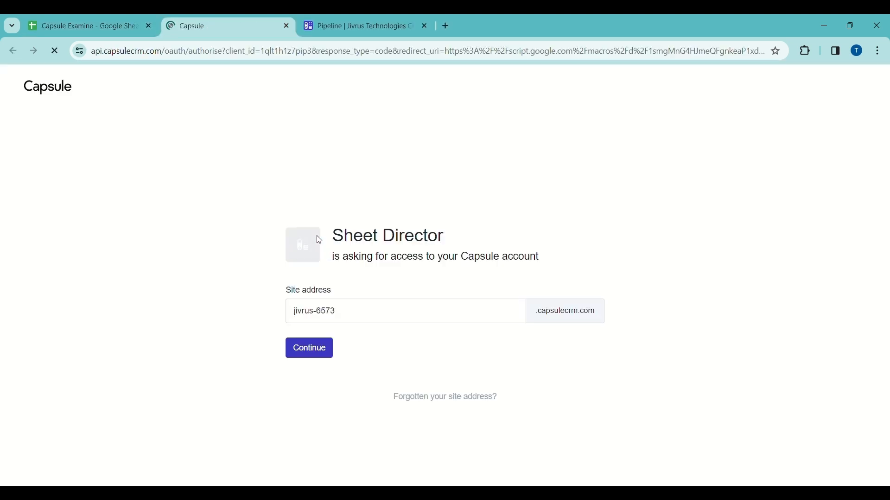
pyautogui.click(308, 348)
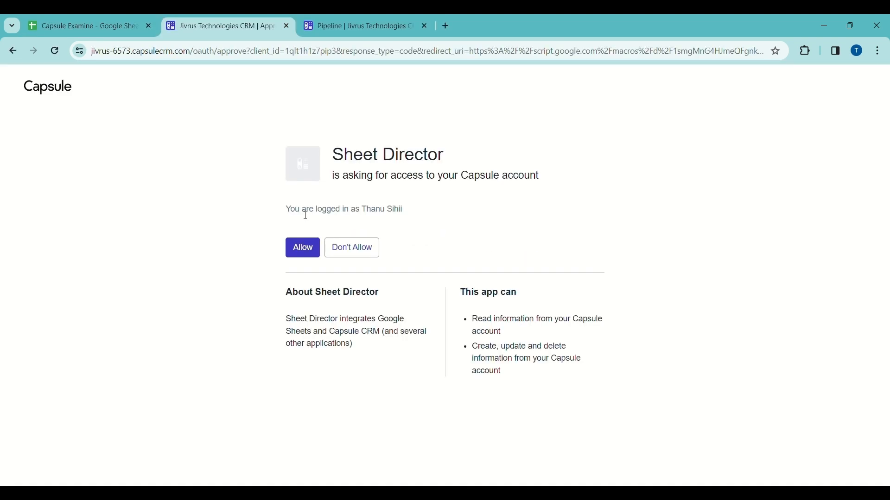
pyautogui.click(302, 248)
pyautogui.click(286, 26)
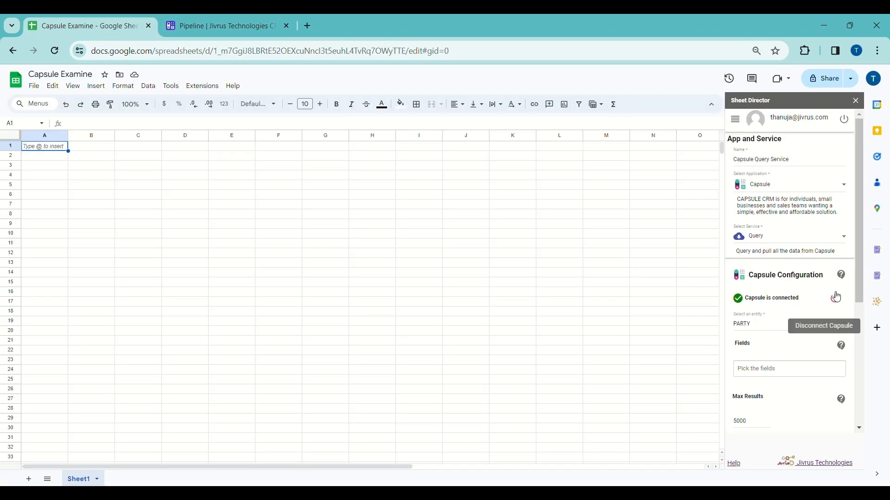
# - Set the Capsule query's entity to OPPORTUNITY
pyautogui.scroll(-1, 834, 297)
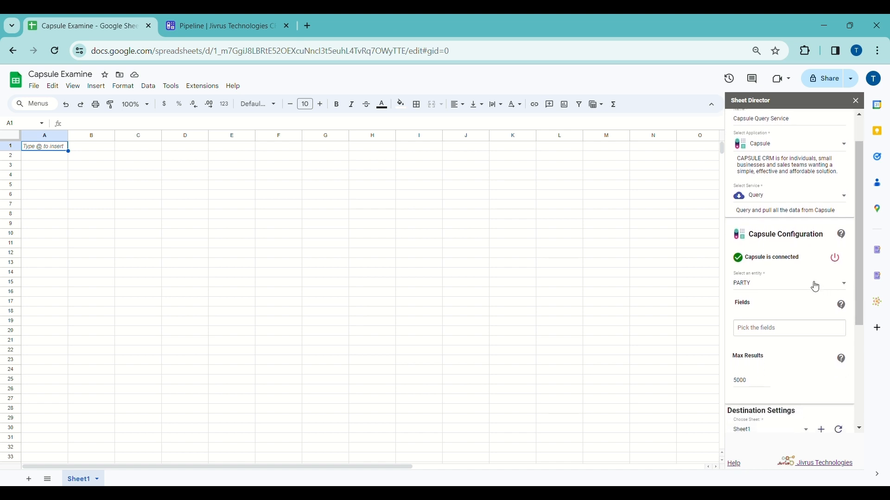
pyautogui.click(814, 284)
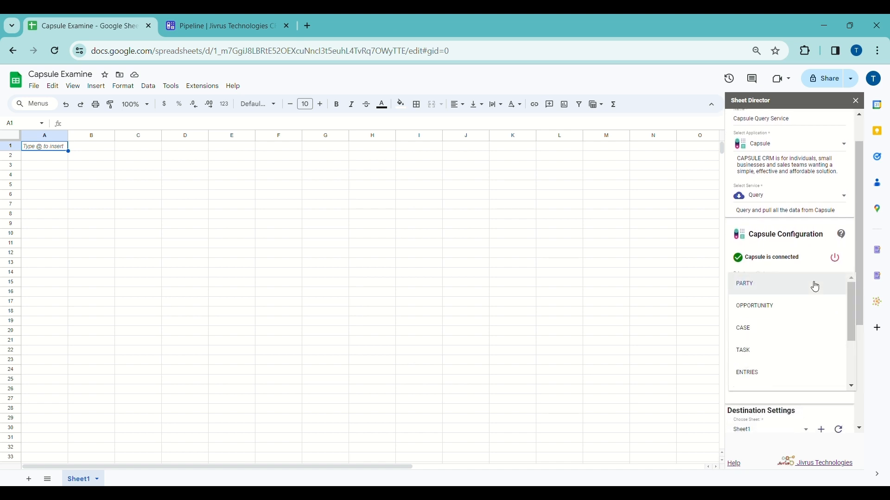
pyautogui.click(790, 308)
# - Add all available opportunity fields to the query, from ClosedOn and CreatedAt through Value Amount and Value Currency
pyautogui.scroll(-2, 793, 306)
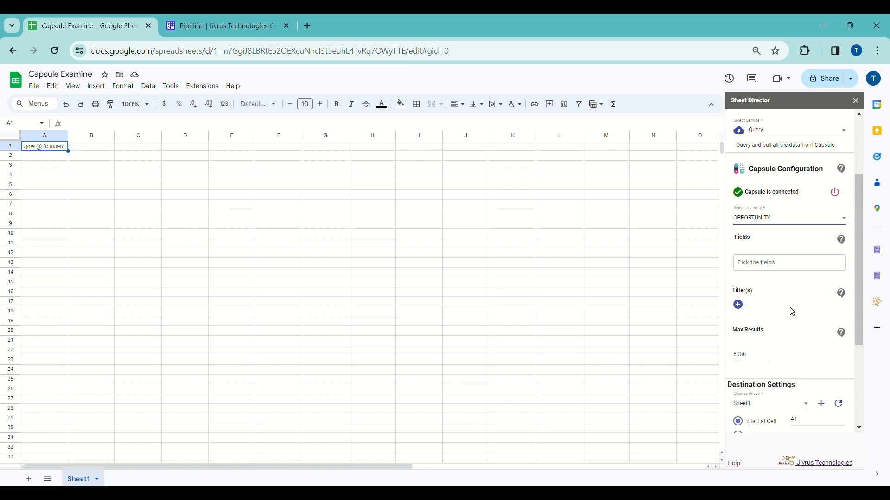
pyautogui.click(783, 270)
pyautogui.click(779, 280)
pyautogui.click(779, 280)
pyautogui.click(779, 280)
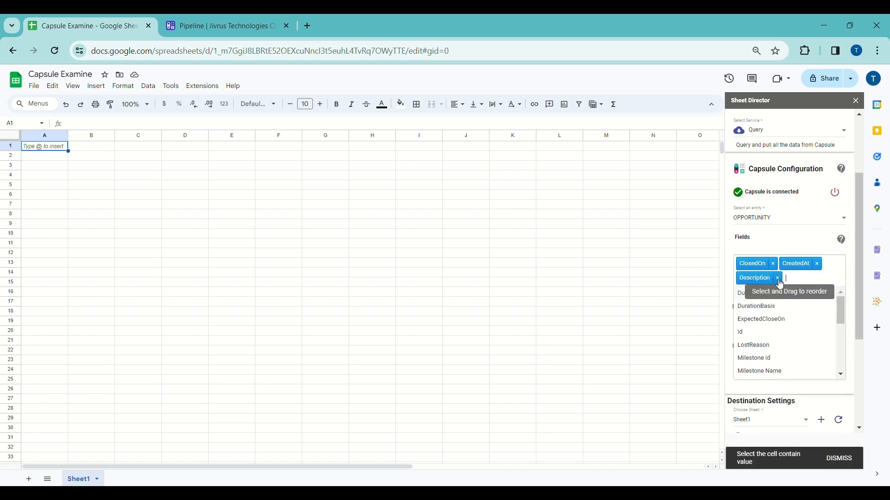
pyautogui.click(785, 307)
pyautogui.click(785, 307)
pyautogui.click(796, 355)
pyautogui.tripleClick(796, 354)
pyautogui.tripleClick(796, 354)
pyautogui.click(796, 354)
pyautogui.scroll(-3, 796, 354)
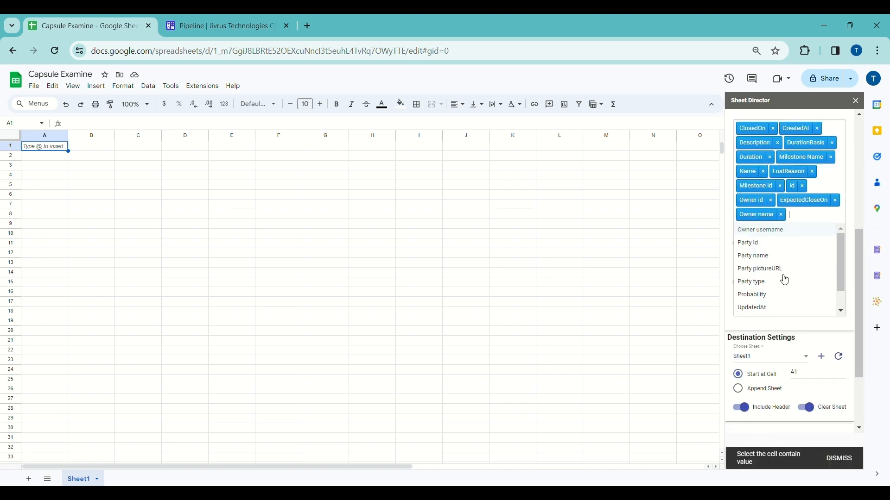
pyautogui.doubleClick(781, 277)
pyautogui.click(781, 276)
pyautogui.click(781, 277)
pyautogui.click(781, 277)
pyautogui.click(780, 276)
pyautogui.click(780, 277)
pyautogui.click(781, 285)
pyautogui.click(782, 300)
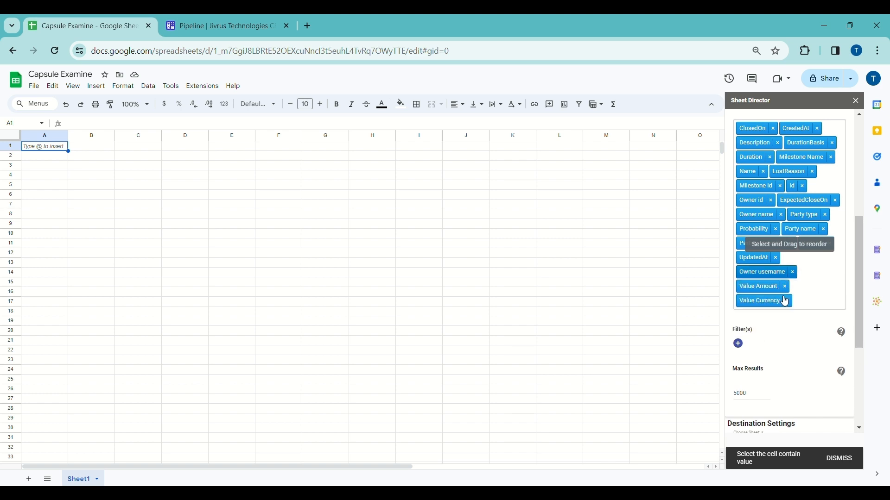
# - Limit the query to 25 results and choose Query Opportunity as the destination sheet
pyautogui.scroll(-1, 781, 297)
pyautogui.scroll(-1, 783, 300)
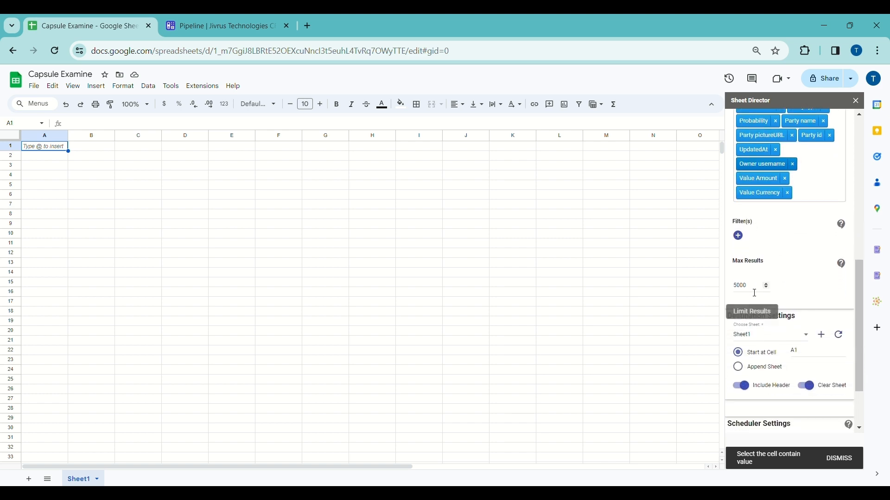
pyautogui.click(754, 292)
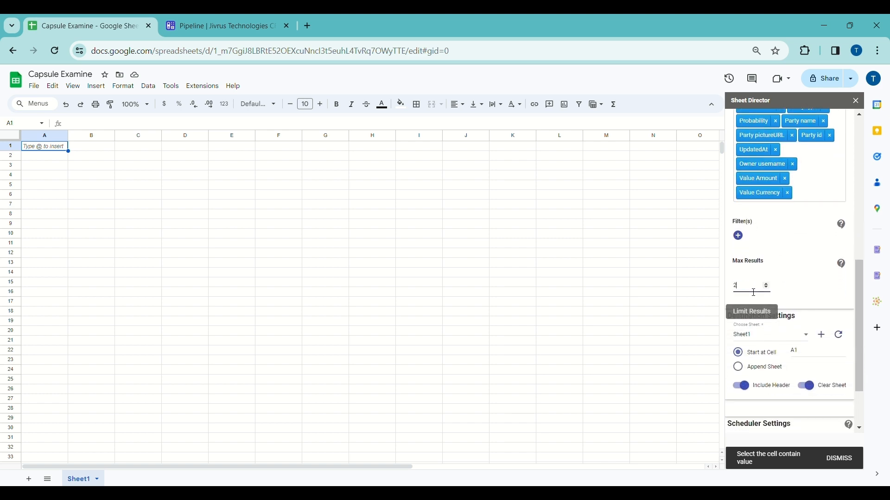
pyautogui.click(784, 300)
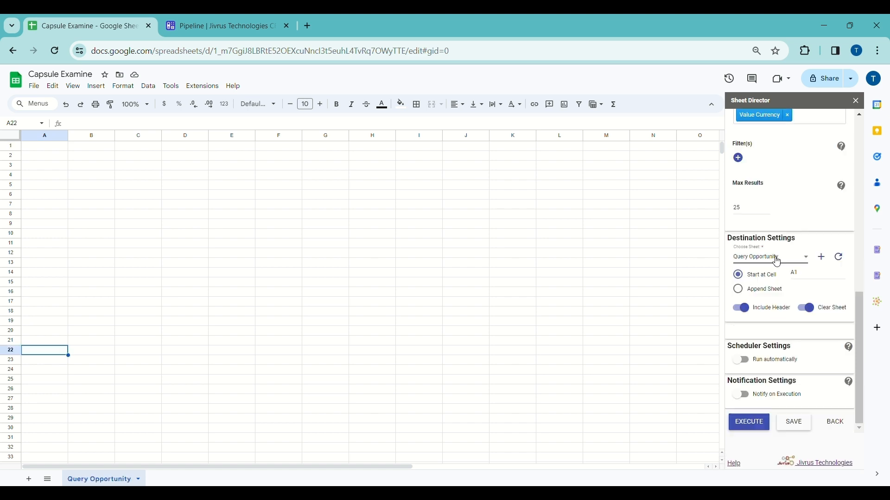
pyautogui.click(776, 258)
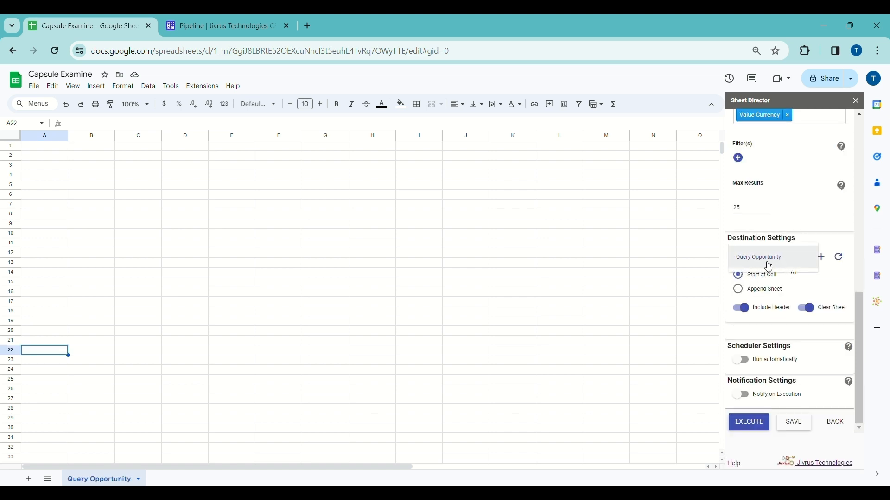
pyautogui.click(768, 267)
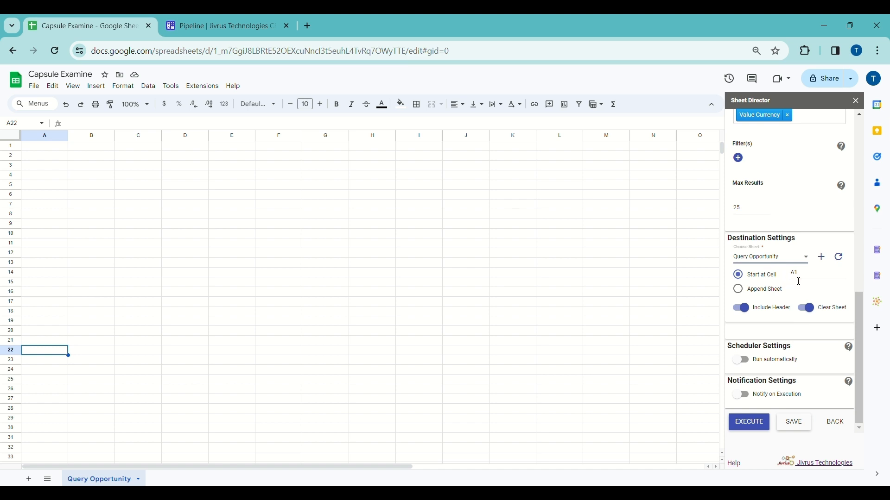
pyautogui.click(826, 262)
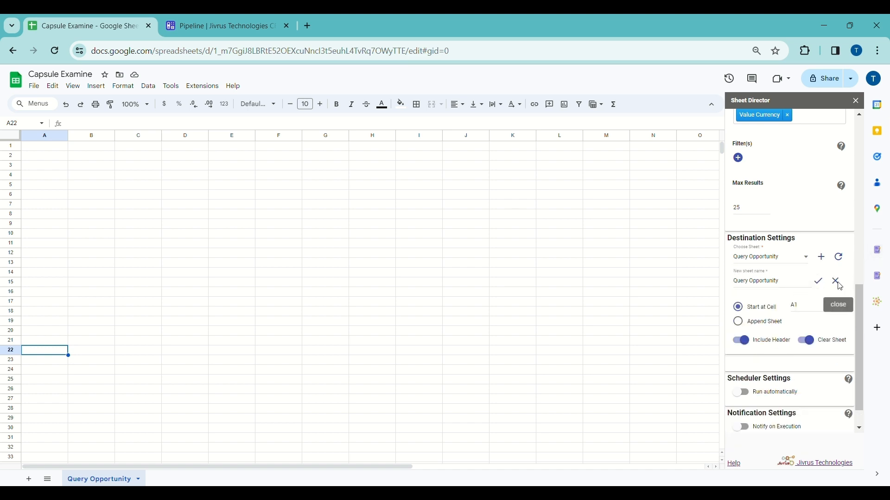
pyautogui.click(839, 283)
pyautogui.click(754, 314)
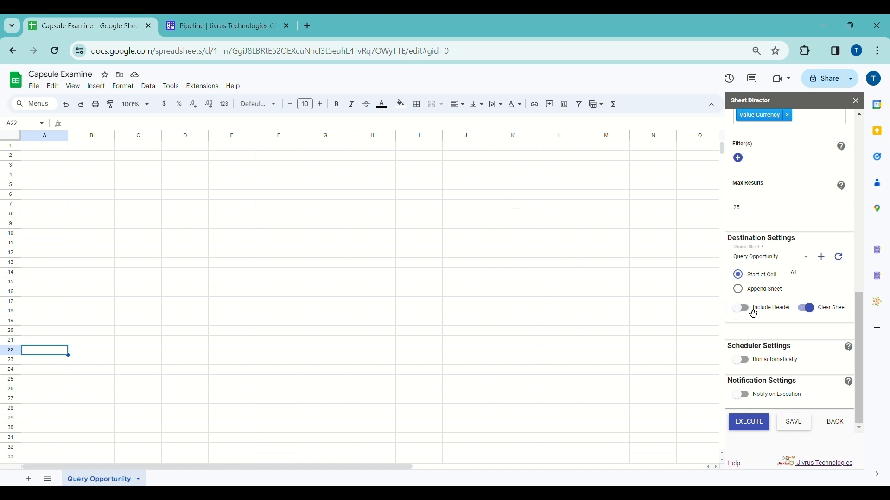
pyautogui.click(755, 314)
pyautogui.click(810, 310)
# - Execute the query service and look across the imported opportunity columns in the sheet
pyautogui.click(761, 421)
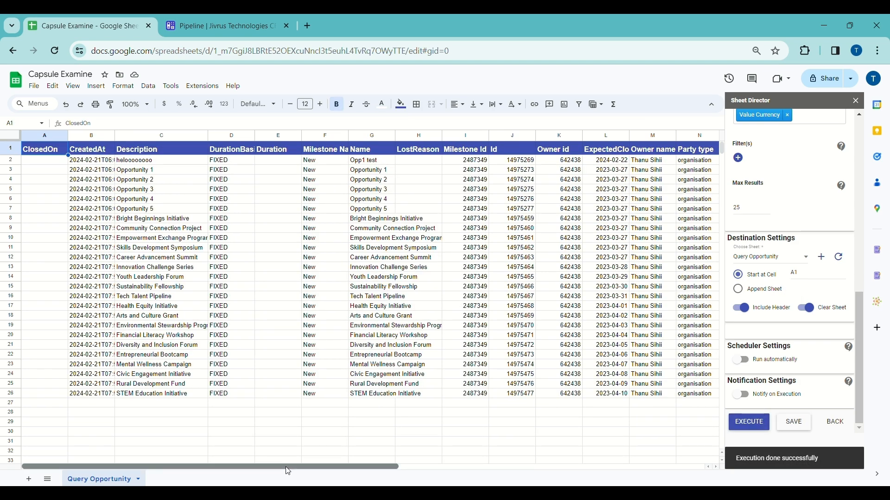
pyautogui.moveTo(285, 466); pyautogui.dragTo(528, 475)
pyautogui.hscroll(-3, 528, 475)
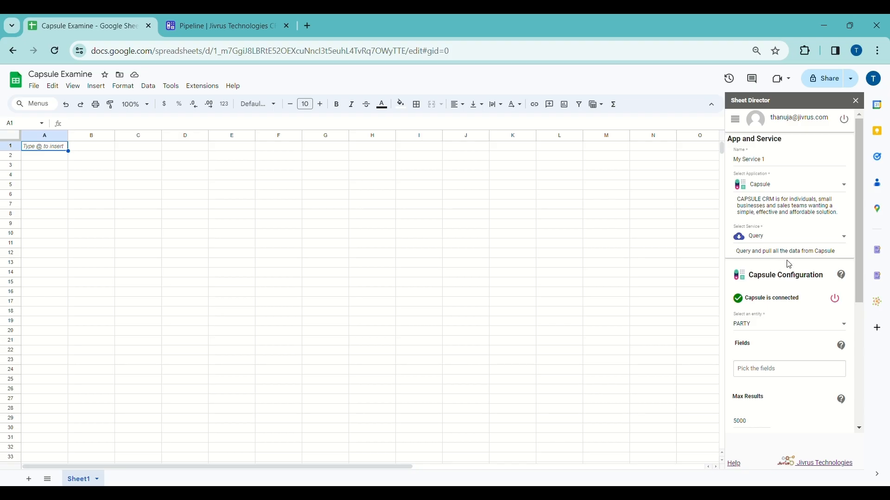
# - Name the new service Capsule Post Service and set its service type to Post
pyautogui.tripleClick(759, 159)
pyautogui.write('Capsule Post Service')
pyautogui.scroll(-2, 787, 208)
pyautogui.click(775, 180)
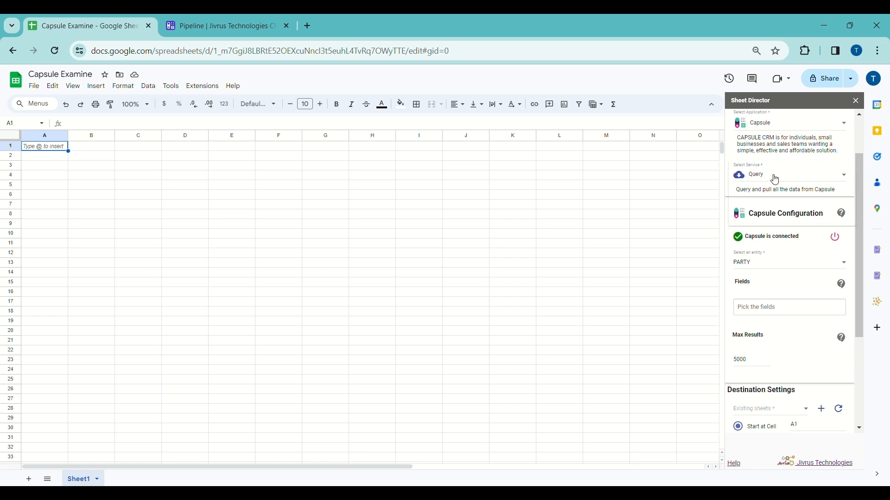
pyautogui.click(774, 198)
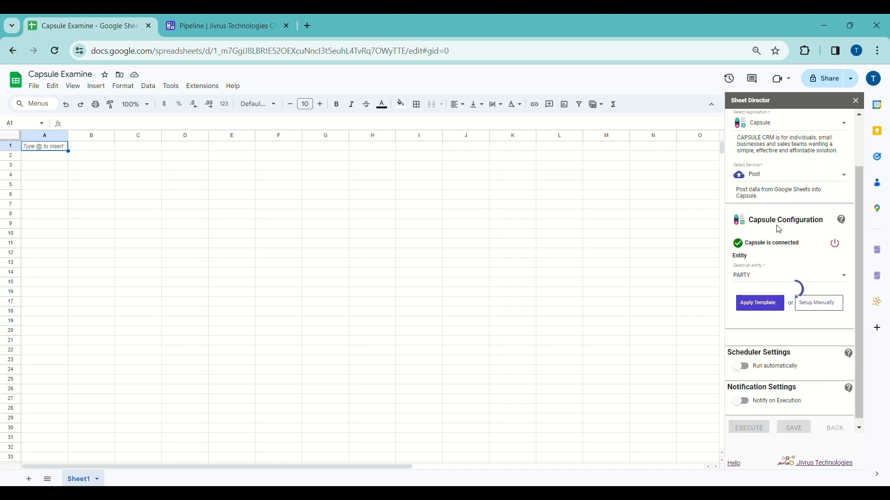
# - Set the post service's entity to OPPORTUNITY and apply its template to the spreadsheet
pyautogui.click(780, 282)
pyautogui.click(770, 306)
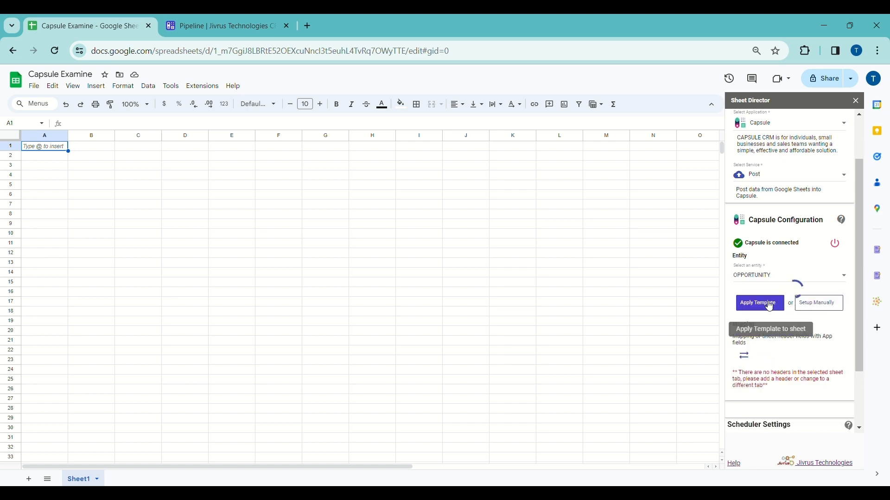
pyautogui.scroll(-1, 774, 329)
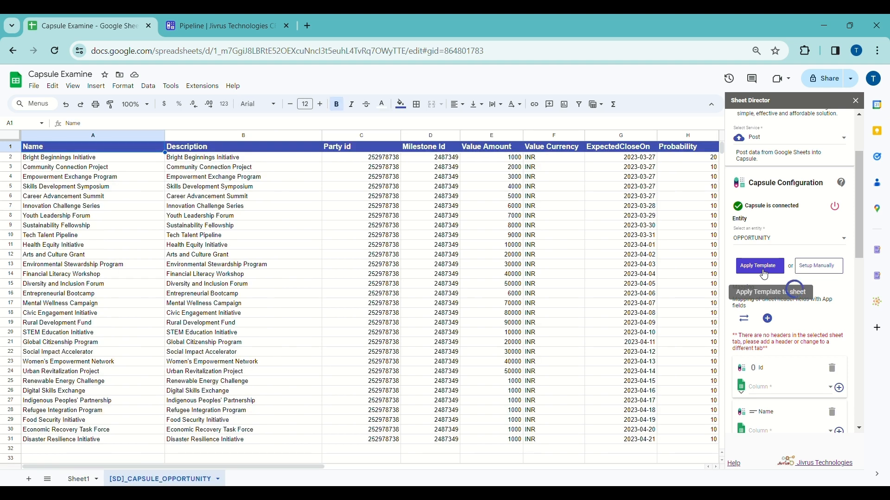
# - Check the generated field mappings and slightly widen the [SD] Status column in the [SD]_CAPSULE_OPPORTUNITY sheet
pyautogui.scroll(-4, 789, 330)
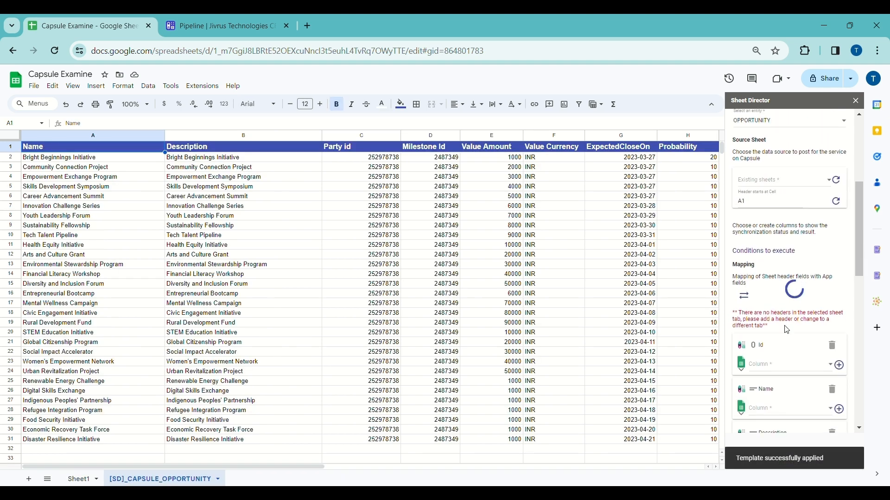
pyautogui.scroll(-6, 786, 330)
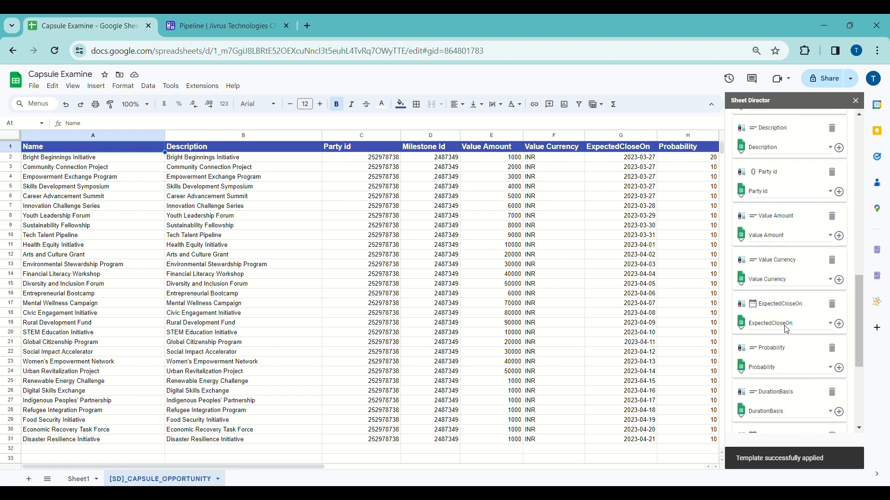
pyautogui.scroll(-3, 786, 330)
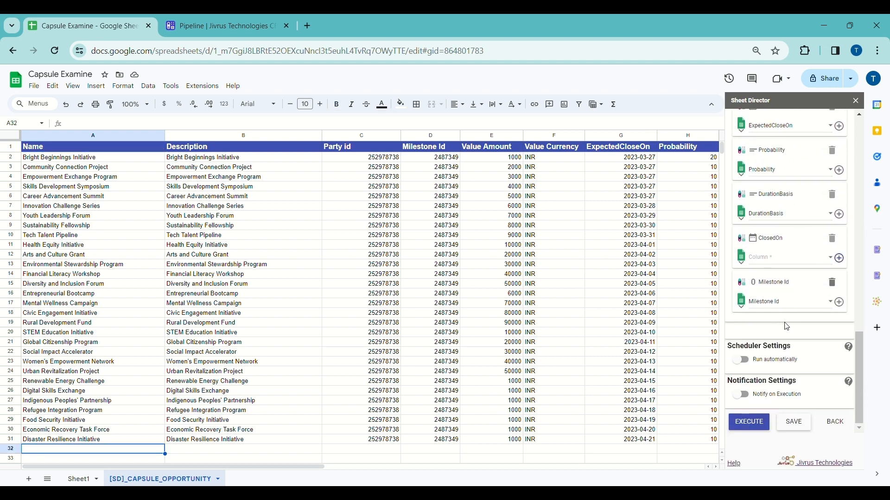
pyautogui.scroll(1, 787, 327)
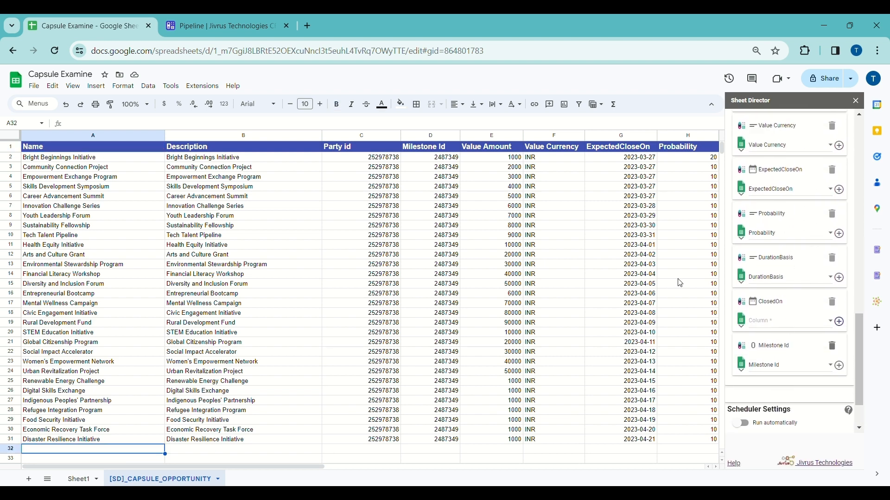
pyautogui.hscroll(6, 680, 283)
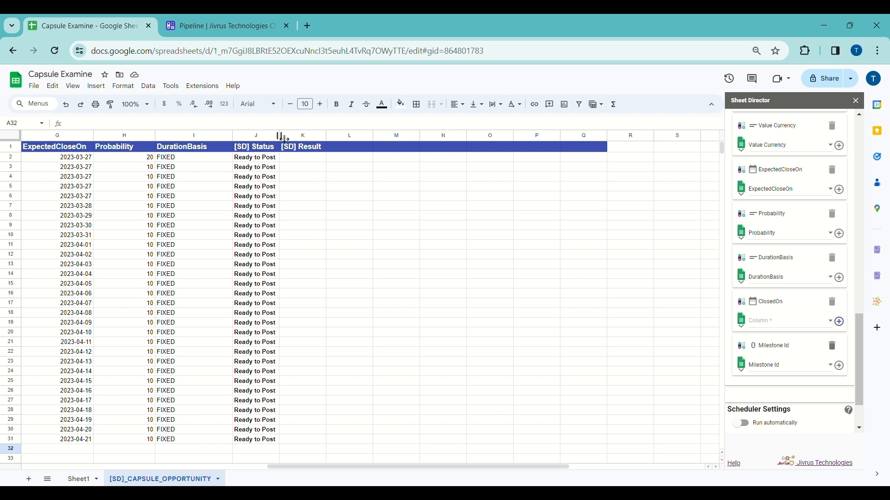
pyautogui.moveTo(279, 136); pyautogui.dragTo(301, 138)
# - Examine the post service's source sheet, status and result columns, and field mappings down to Milestone Id
pyautogui.scroll(5, 777, 230)
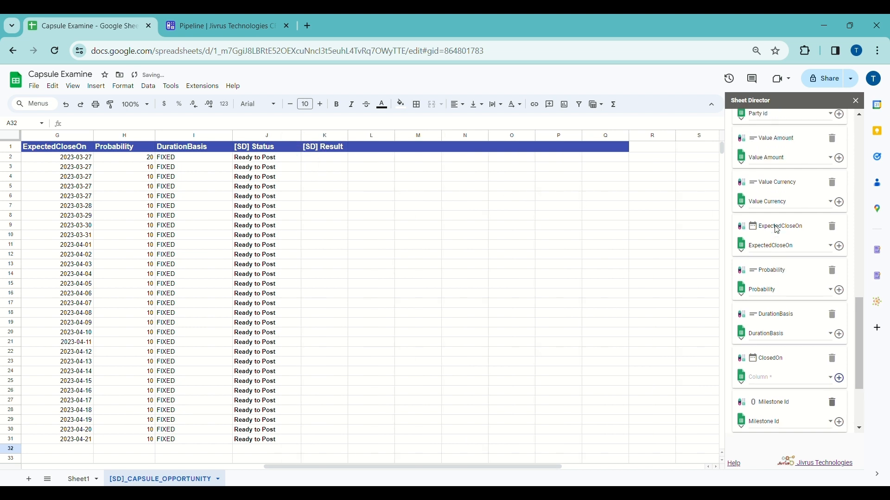
pyautogui.scroll(6, 777, 229)
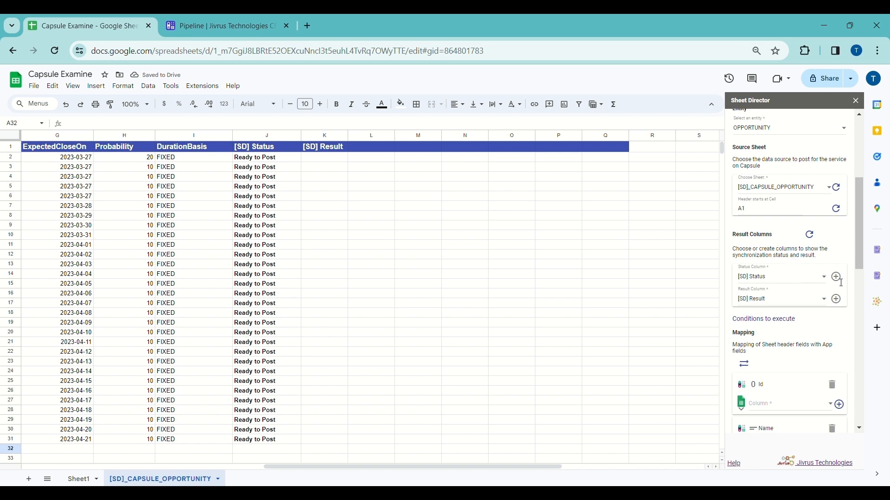
pyautogui.click(813, 285)
pyautogui.click(813, 285)
pyautogui.scroll(-10, 813, 285)
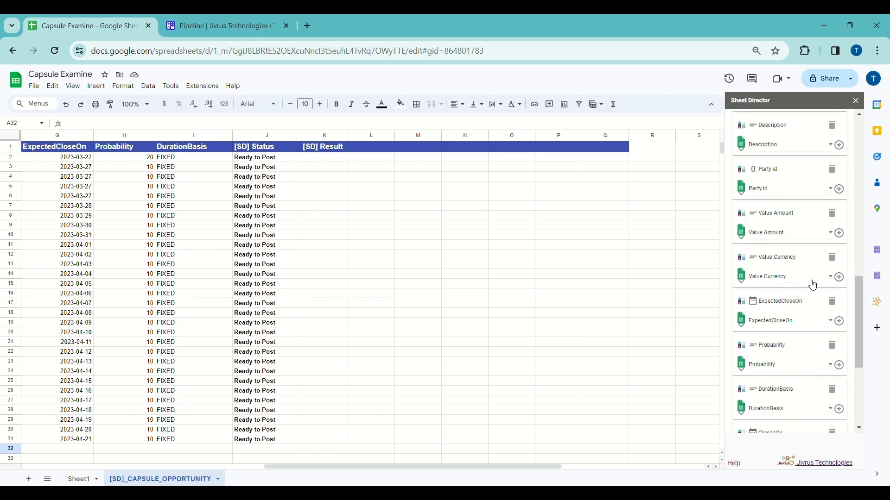
pyautogui.scroll(-4, 813, 285)
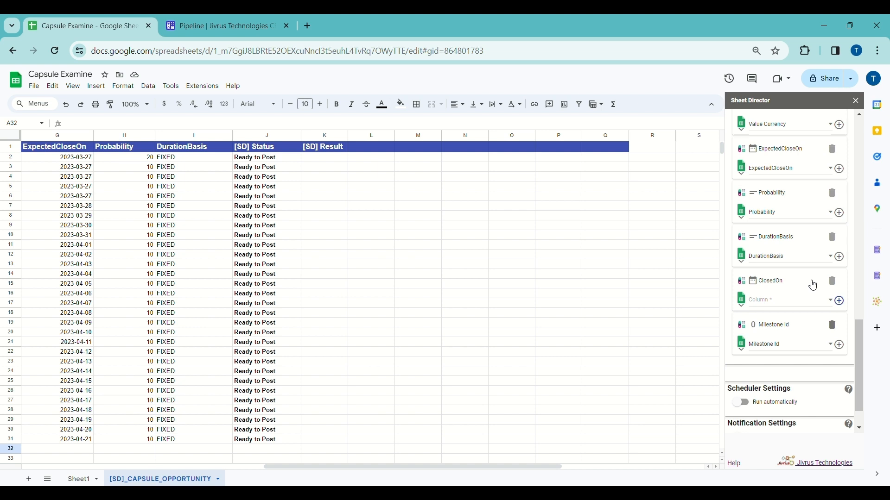
pyautogui.click(764, 354)
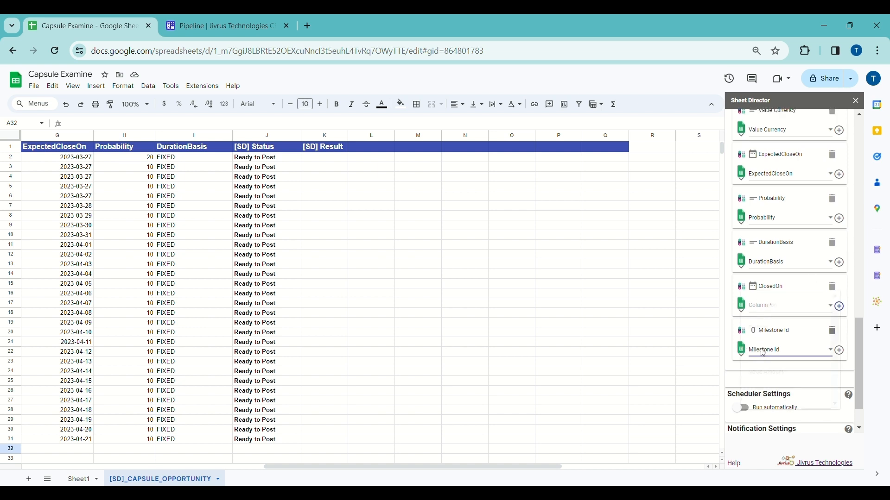
pyautogui.click(765, 355)
pyautogui.scroll(3, 790, 359)
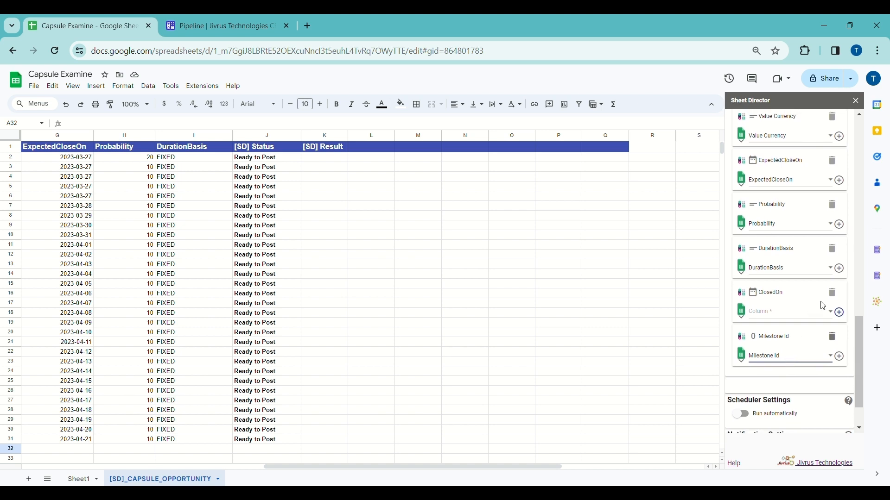
# - Execute the post service and post the ready opportunity records to Capsule
pyautogui.scroll(4, 823, 306)
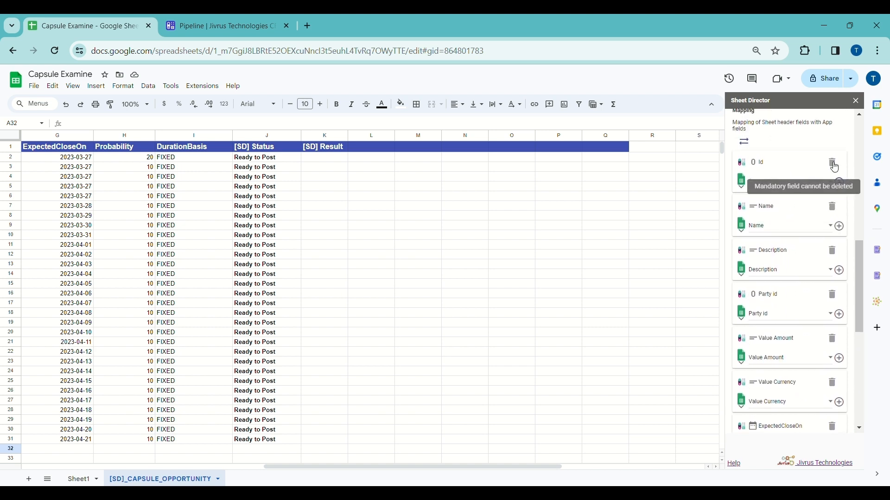
pyautogui.scroll(-5, 833, 166)
pyautogui.scroll(-1, 834, 166)
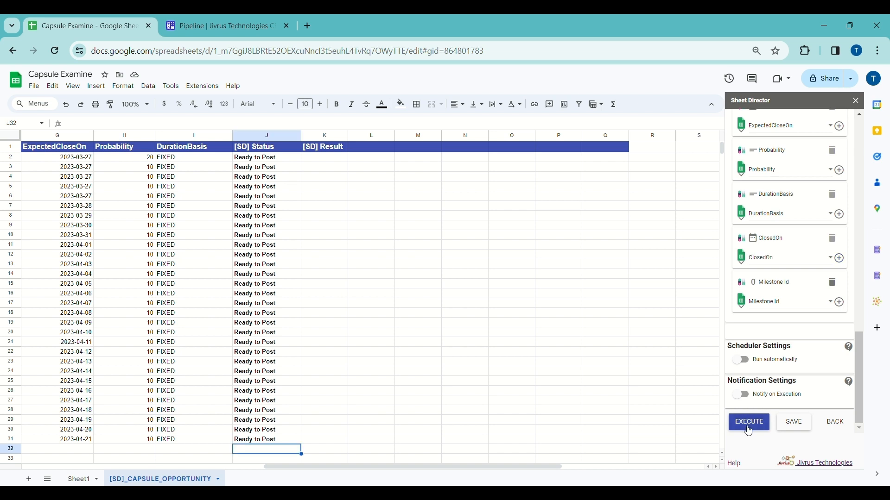
pyautogui.click(748, 430)
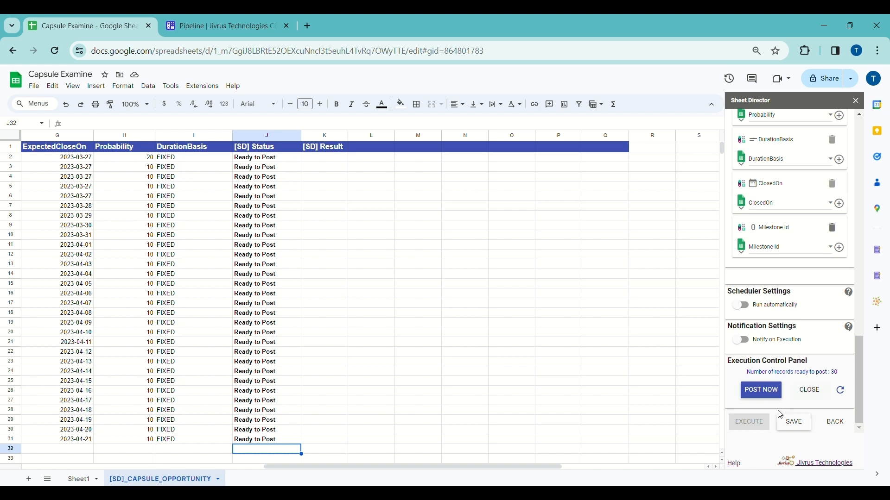
pyautogui.click(762, 395)
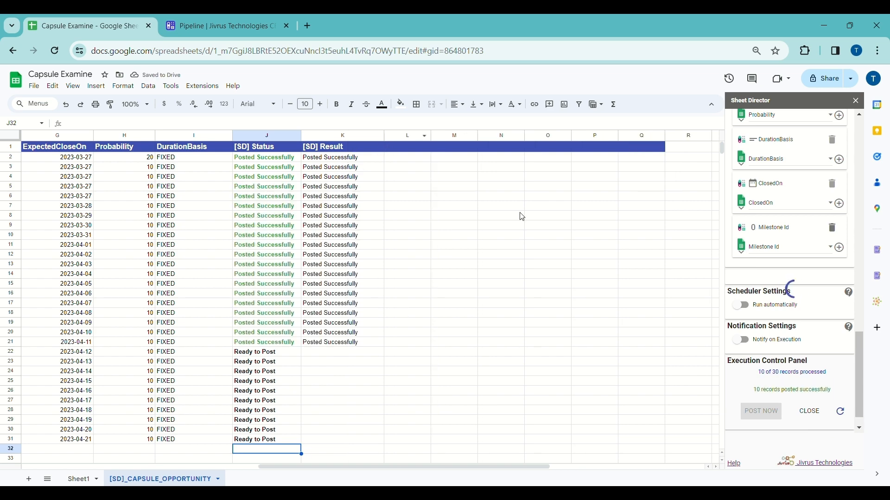
# - Switch to Capsule and compare the New column of the Sales Pipeline with the opportunities listed in the spreadsheet
pyautogui.click(232, 19)
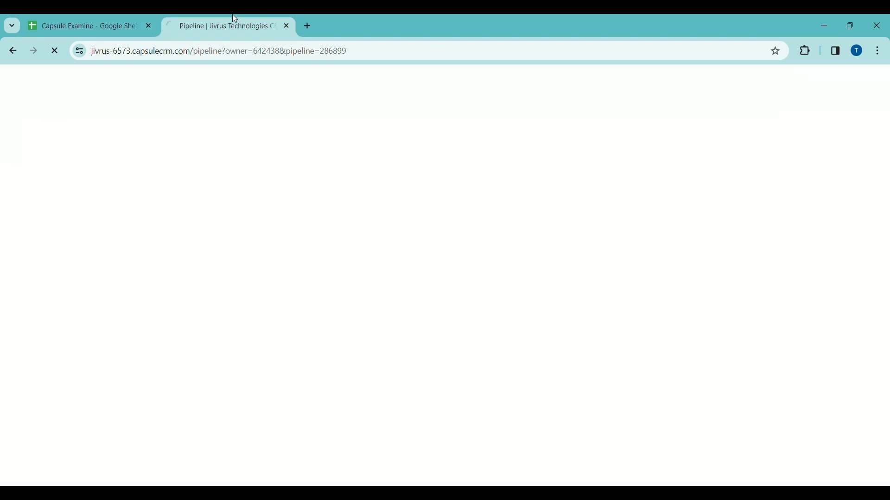
pyautogui.moveTo(181, 298); pyautogui.dragTo(179, 381)
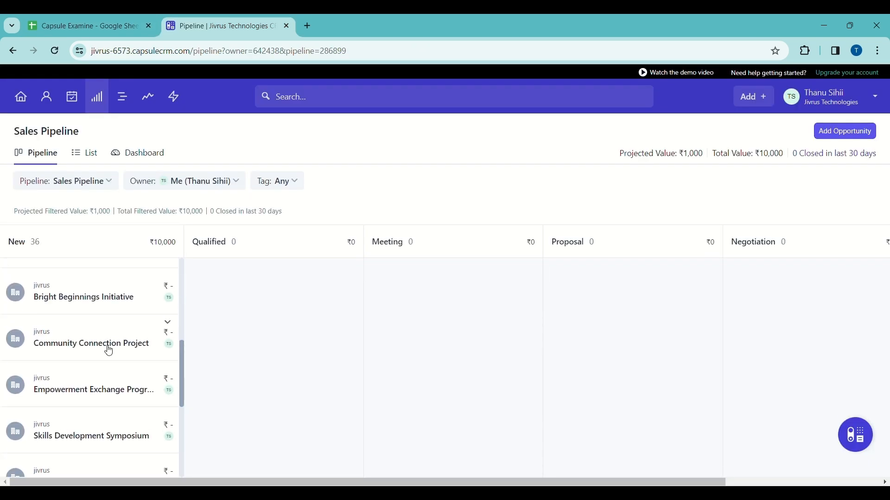
pyautogui.click(87, 24)
pyautogui.click(96, 160)
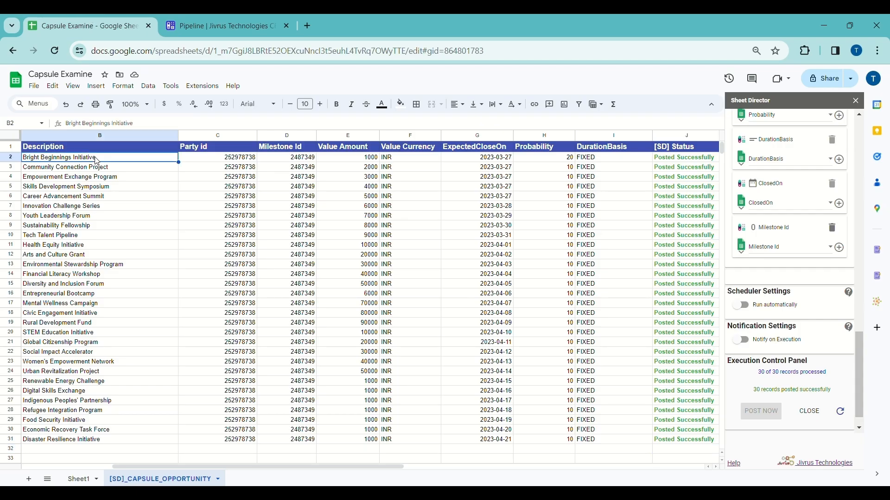
pyautogui.hotkey('ctrl', 'Tab')
pyautogui.scroll(-14, 119, 356)
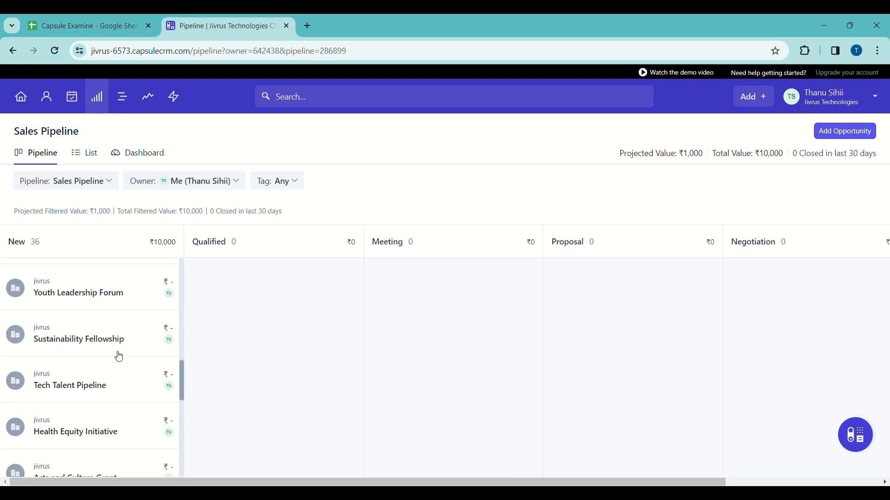
pyautogui.scroll(-10, 119, 357)
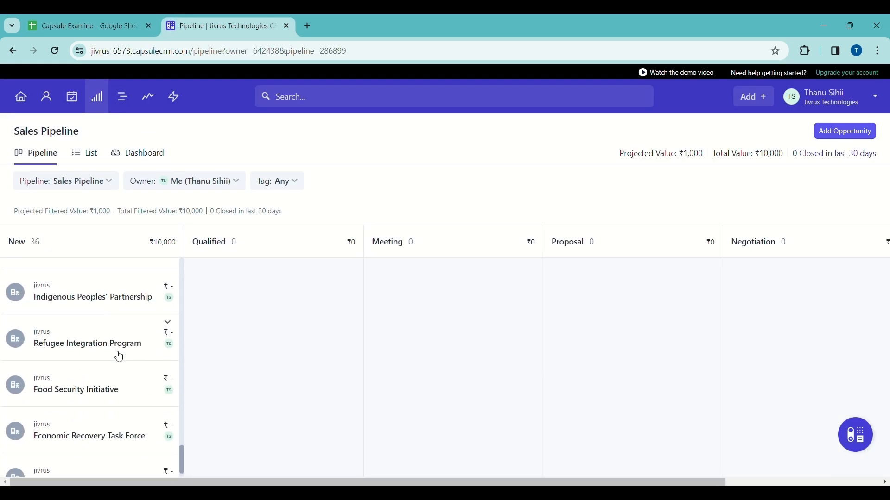
pyautogui.moveTo(185, 445); pyautogui.dragTo(182, 463)
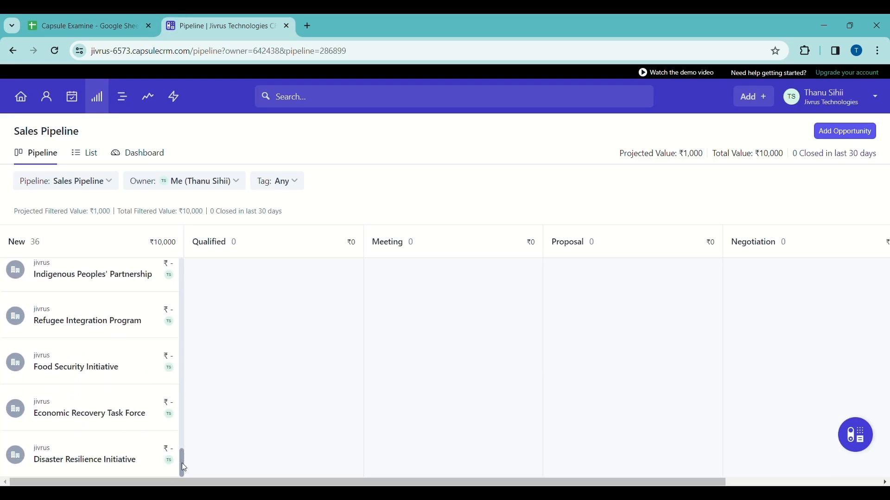
pyautogui.click(138, 15)
pyautogui.click(65, 439)
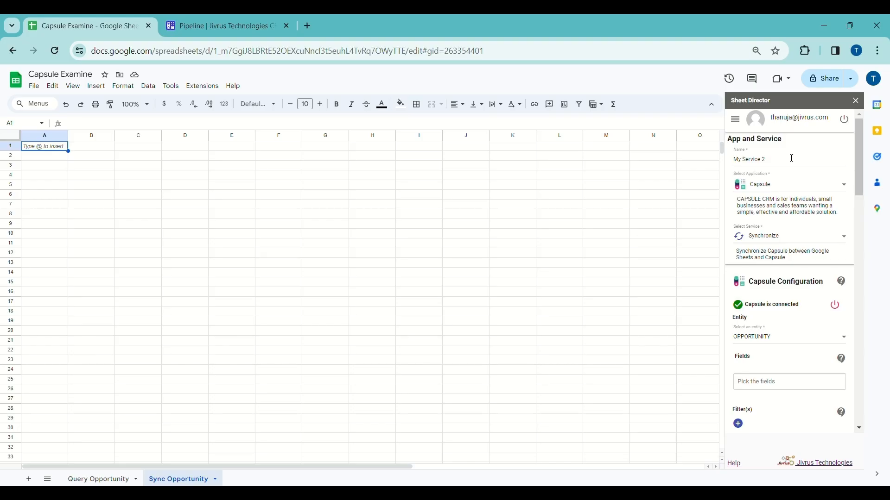
# - Name the new service Capsule Sync and choose Synchronize as its service type
pyautogui.tripleClick(787, 164)
pyautogui.write('Capsule Sync')
pyautogui.click(779, 237)
# - Select OPPORTUNITY as the entity of the Capsule Sync service
pyautogui.scroll(-2, 778, 238)
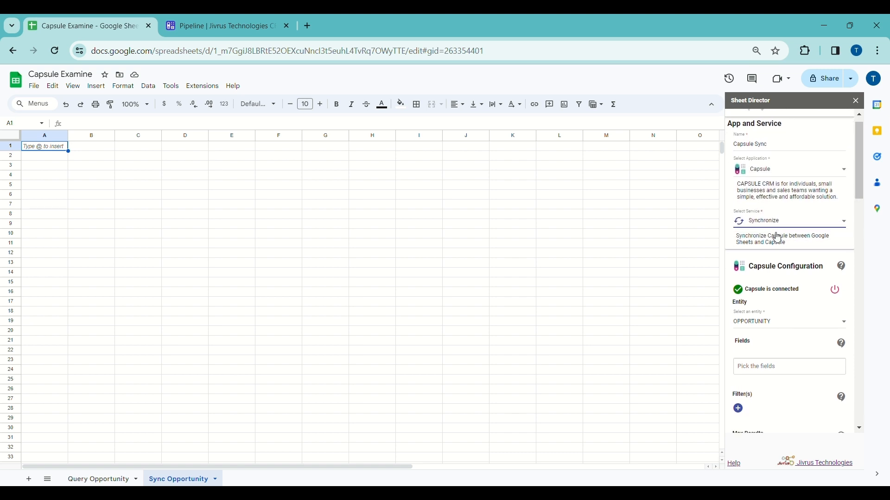
pyautogui.scroll(-3, 778, 238)
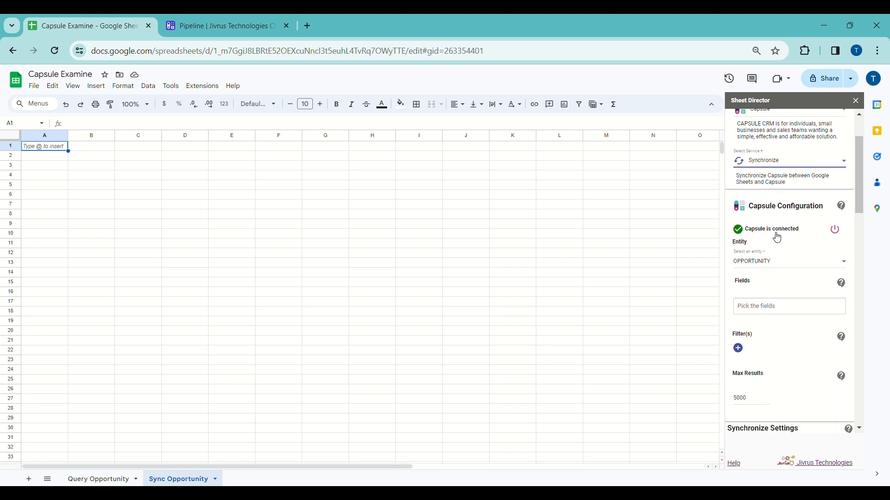
pyautogui.scroll(-1, 778, 237)
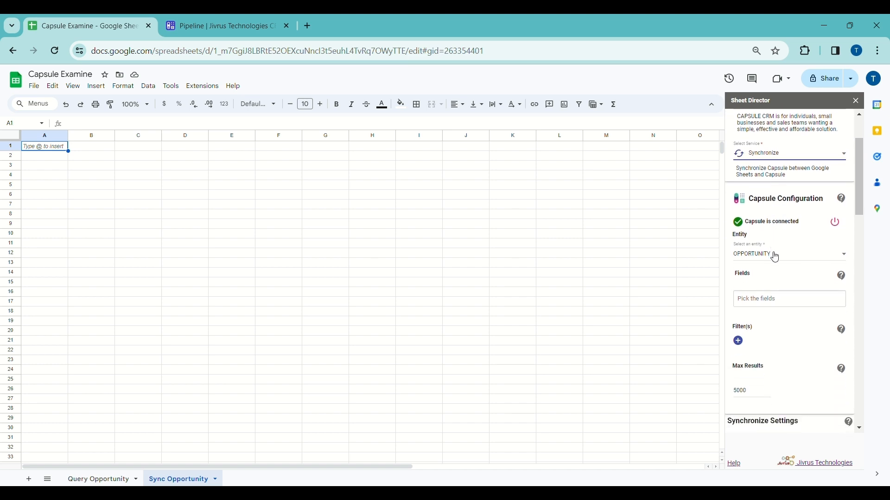
pyautogui.click(776, 256)
pyautogui.click(773, 254)
# - Pick the sync fields ClosedOn, Description, DurationBasis, Name, Party id, Milestone Id, Probability, Id, Value Amount, ExpectedCloseOn and Value Currency
pyautogui.click(771, 299)
pyautogui.click(767, 314)
pyautogui.click(767, 314)
pyautogui.click(768, 315)
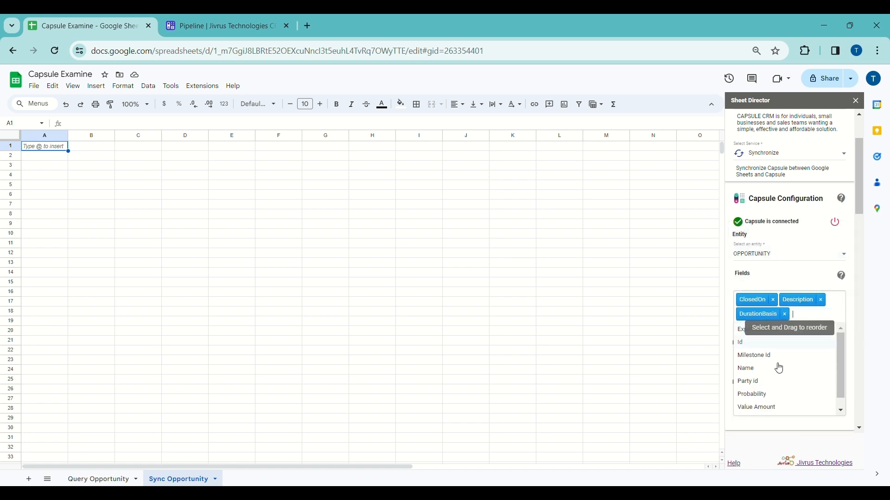
pyautogui.click(780, 369)
pyautogui.click(780, 371)
pyautogui.click(780, 371)
pyautogui.click(780, 370)
pyautogui.click(780, 371)
pyautogui.click(780, 370)
pyautogui.click(781, 371)
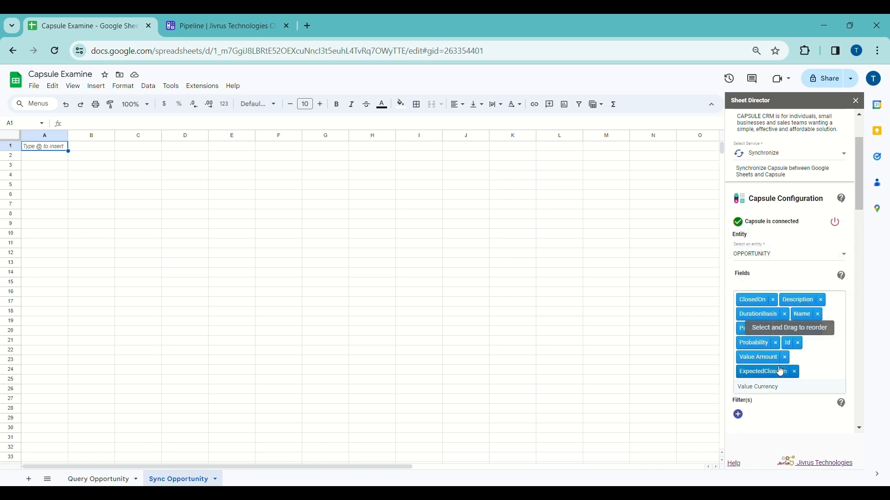
pyautogui.scroll(-2, 781, 371)
pyautogui.click(782, 335)
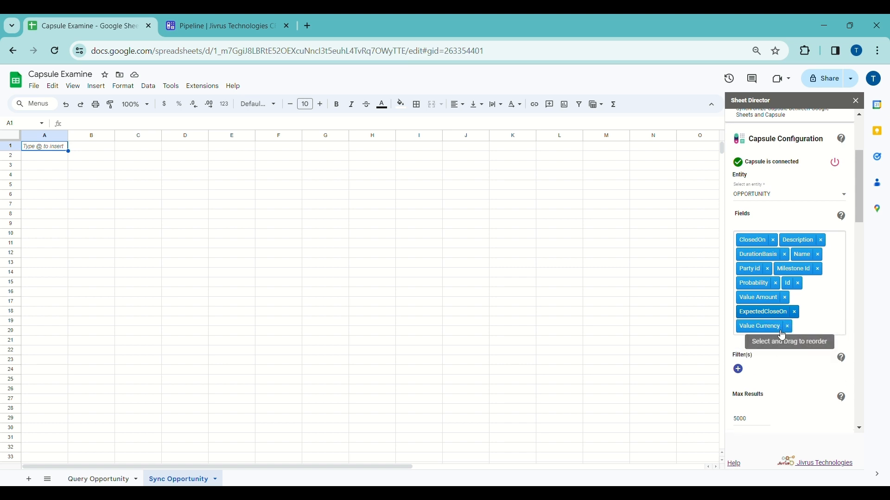
# - Limit the sync service's maximum results to 25
pyautogui.scroll(-3, 782, 334)
pyautogui.scroll(1, 765, 302)
pyautogui.doubleClick(763, 308)
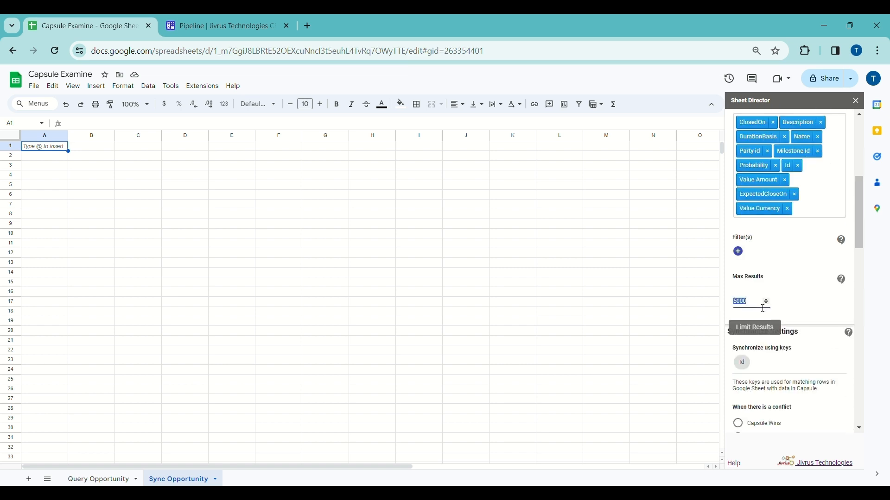
pyautogui.write('25')
pyautogui.click(788, 313)
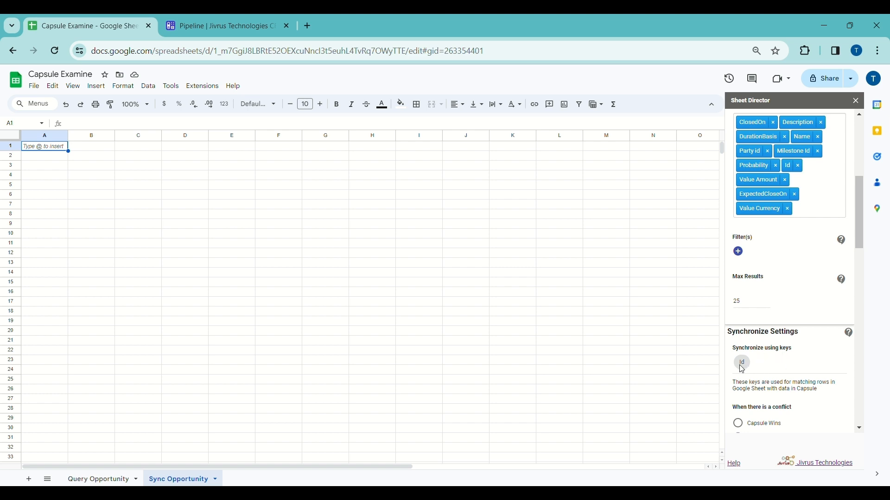
# - Review the Id synchronization key, compare both conflict options and select Google Sheet Wins
pyautogui.scroll(2, 770, 289)
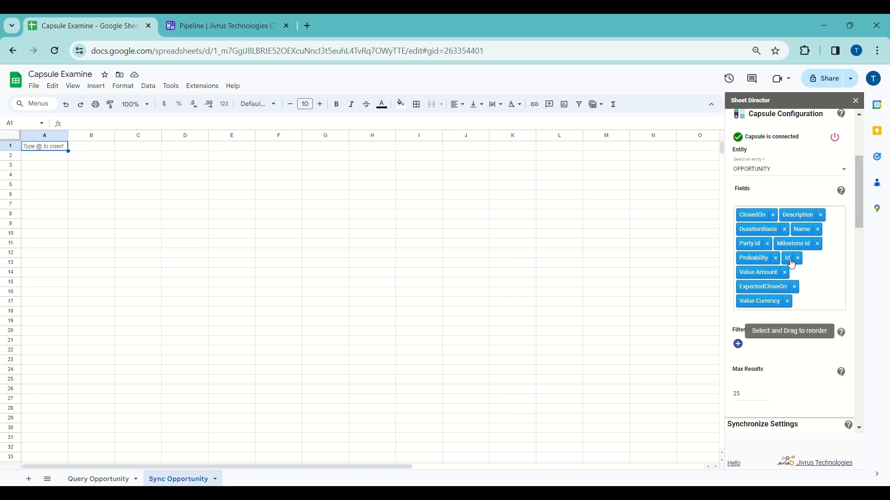
pyautogui.scroll(-3, 796, 343)
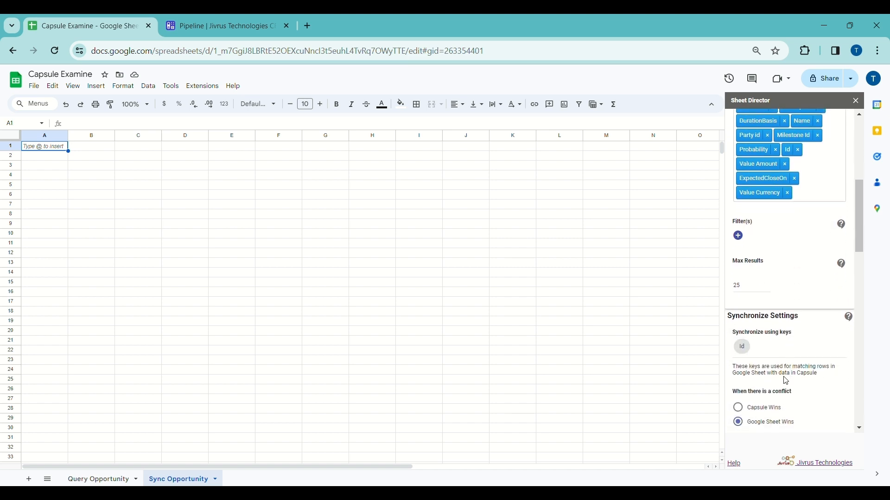
pyautogui.scroll(-2, 786, 381)
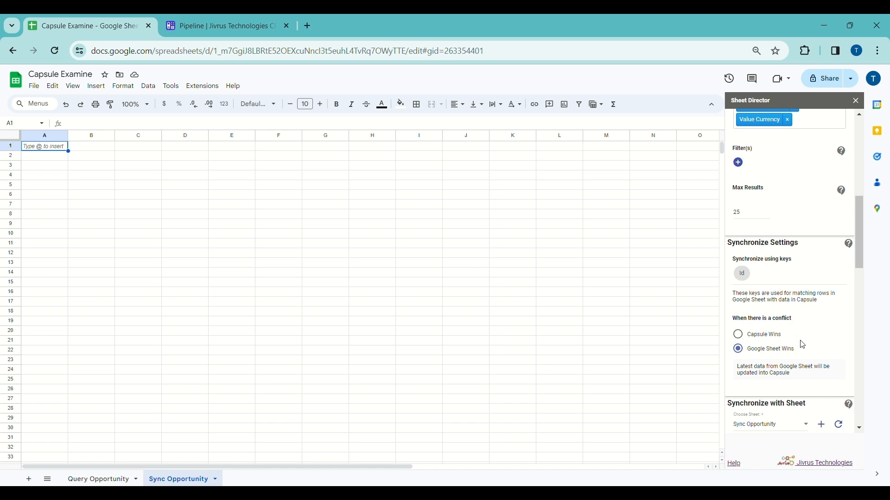
pyautogui.click(766, 339)
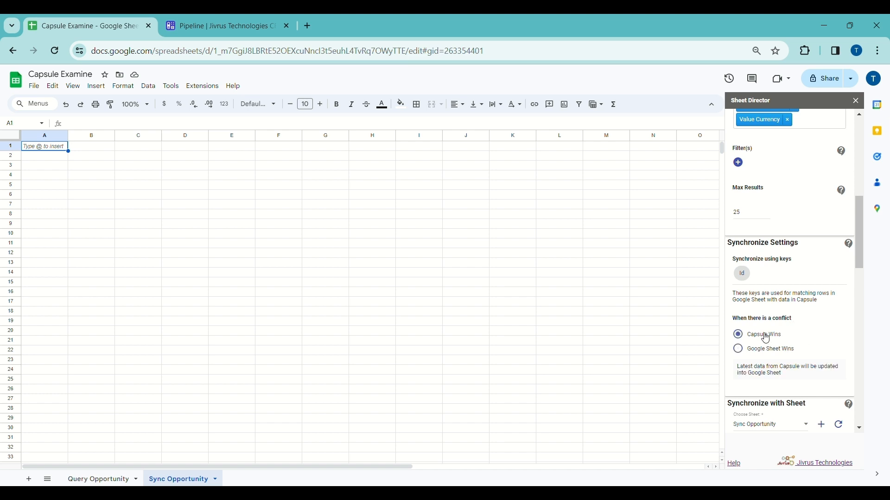
pyautogui.click(768, 352)
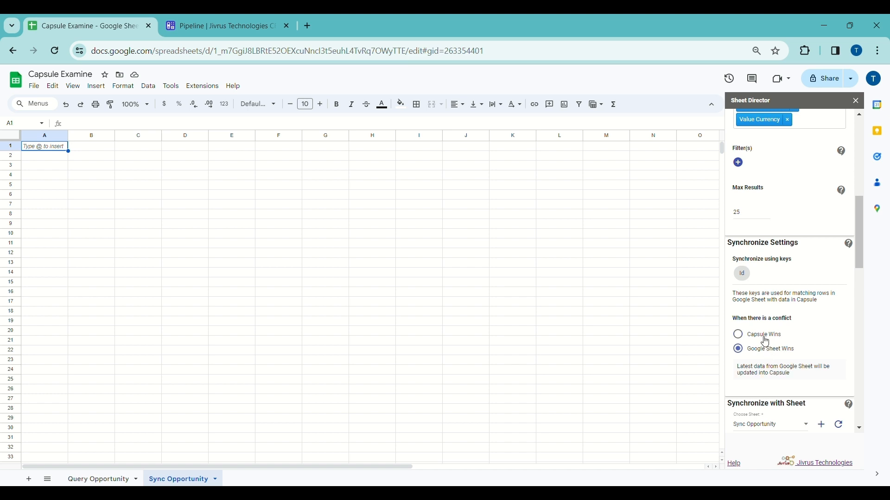
pyautogui.click(765, 340)
pyautogui.click(738, 350)
# - Choose Sync Opportunity as the sheet to synchronize with
pyautogui.scroll(-3, 741, 355)
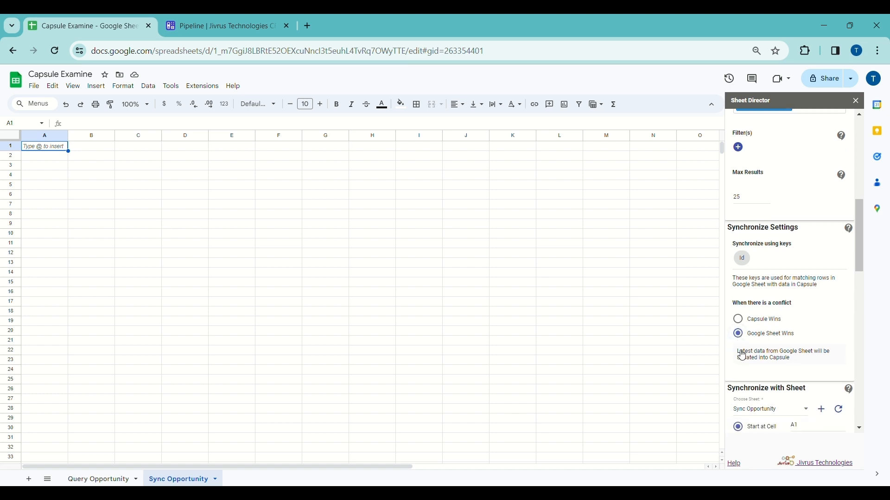
pyautogui.click(756, 344)
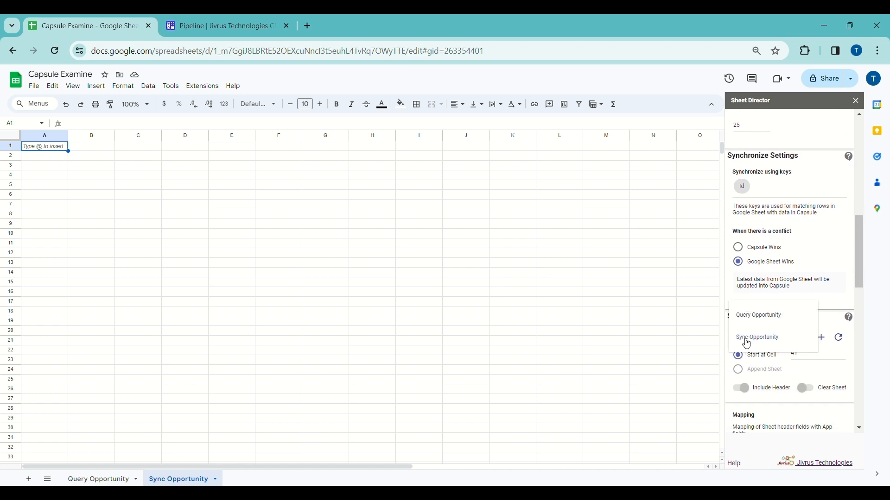
pyautogui.click(753, 340)
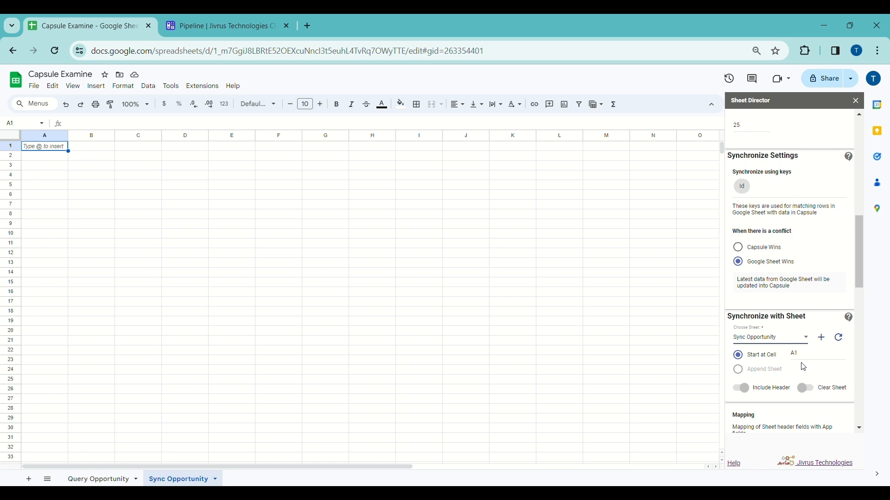
# - Execute the sync service and fetch the Capsule opportunity records into the empty Sync Opportunity sheet
pyautogui.scroll(-10, 804, 367)
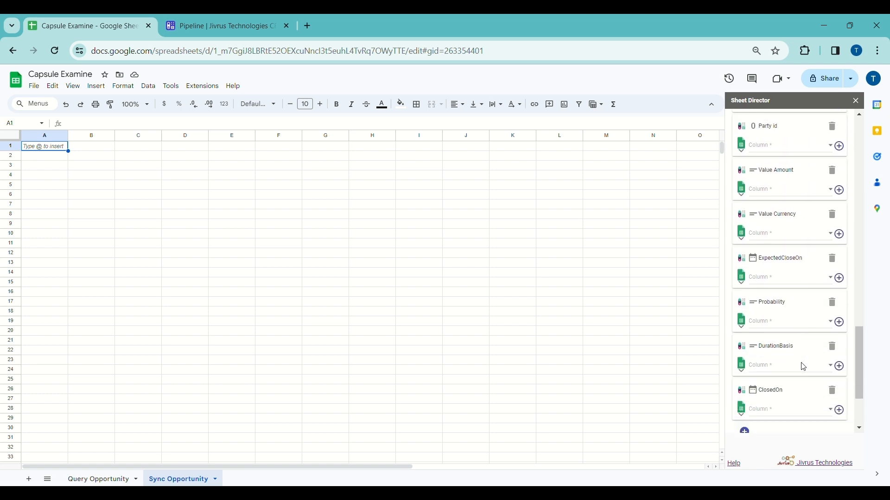
pyautogui.scroll(-3, 804, 367)
pyautogui.click(747, 423)
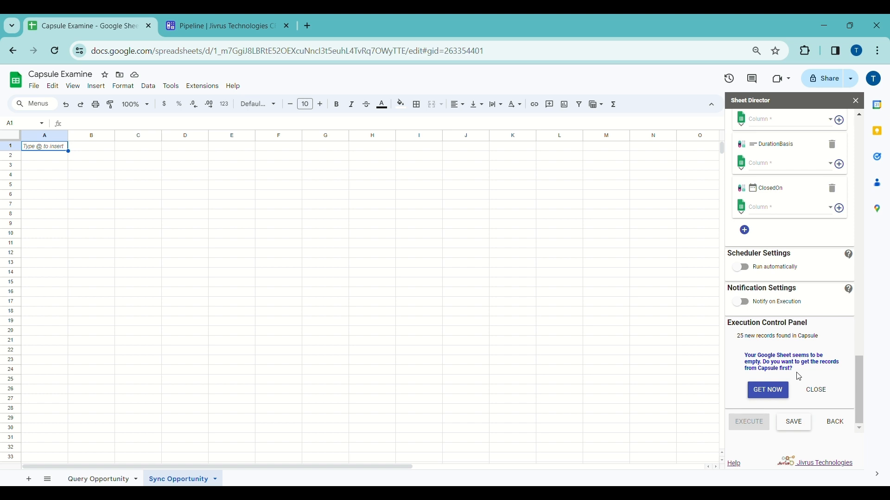
pyautogui.click(769, 395)
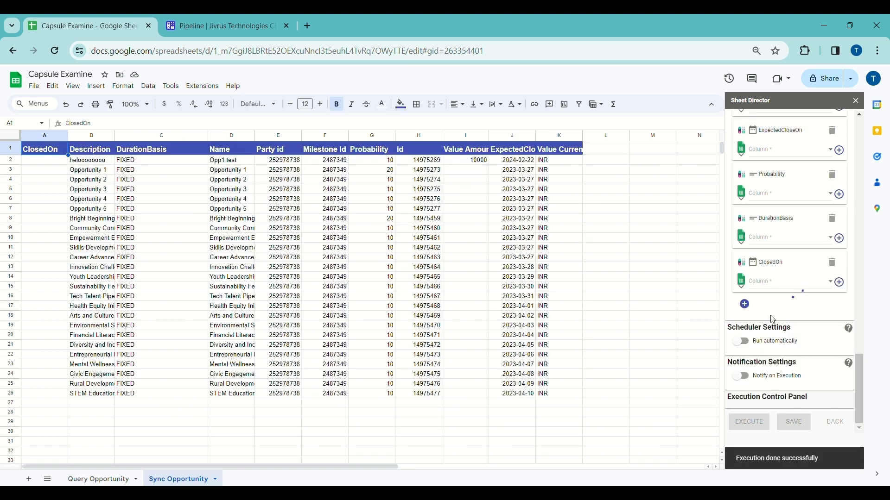
# - Accept the intelligent mapping of app fields to sheet columns and review the mappings and result column settings
pyautogui.scroll(2, 774, 320)
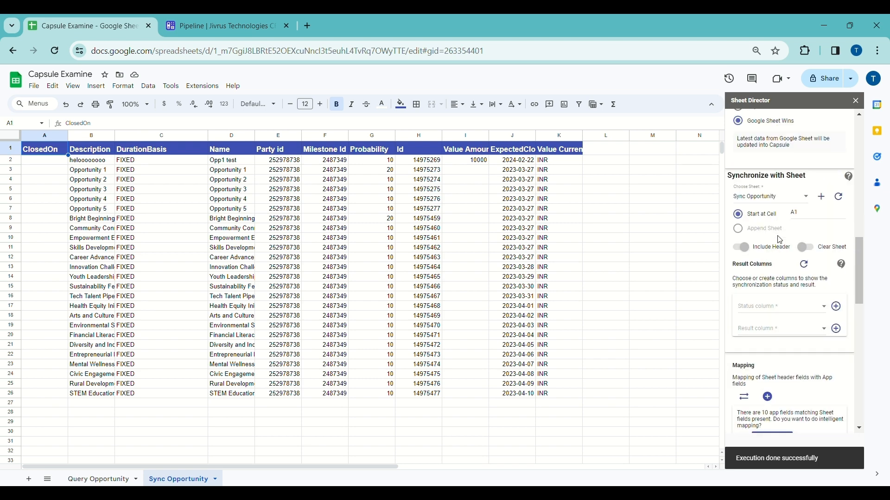
pyautogui.scroll(-5, 779, 240)
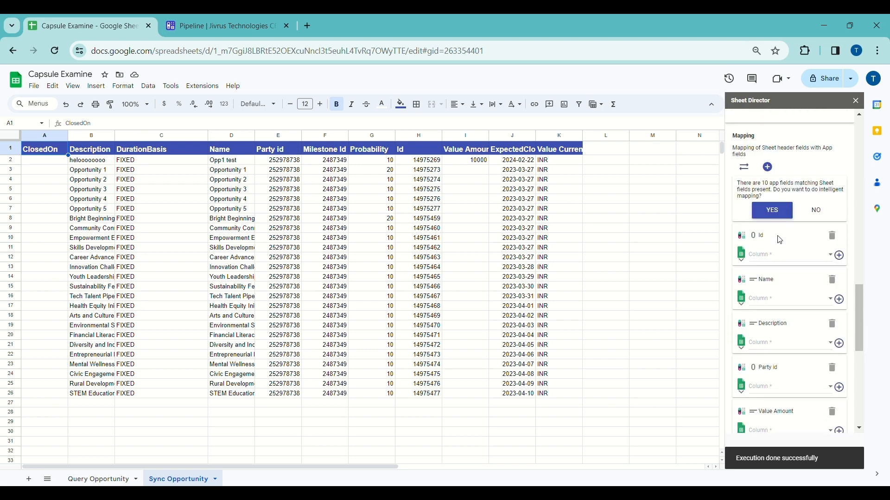
pyautogui.click(773, 211)
pyautogui.scroll(-6, 785, 283)
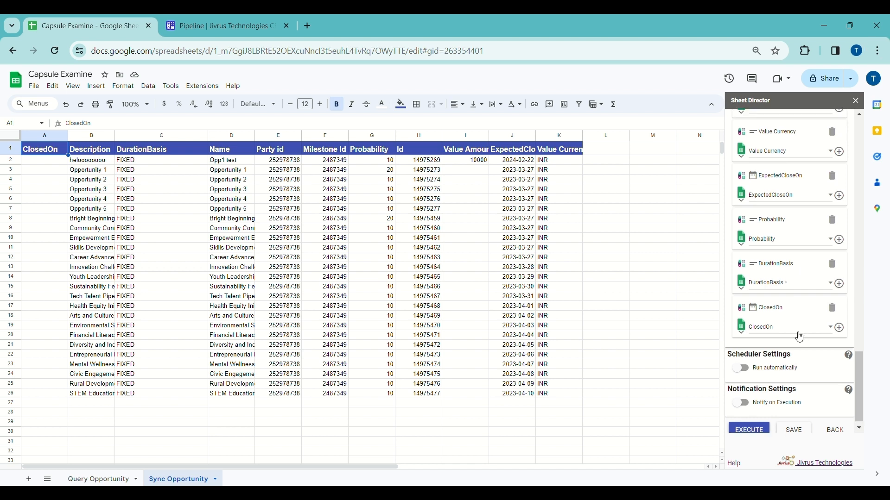
pyautogui.click(800, 334)
pyautogui.click(799, 337)
pyautogui.scroll(10, 800, 337)
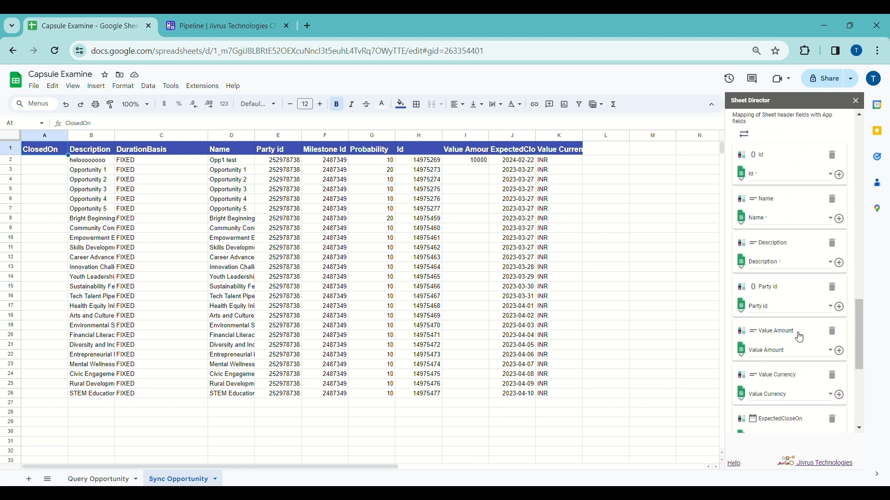
pyautogui.scroll(1, 800, 337)
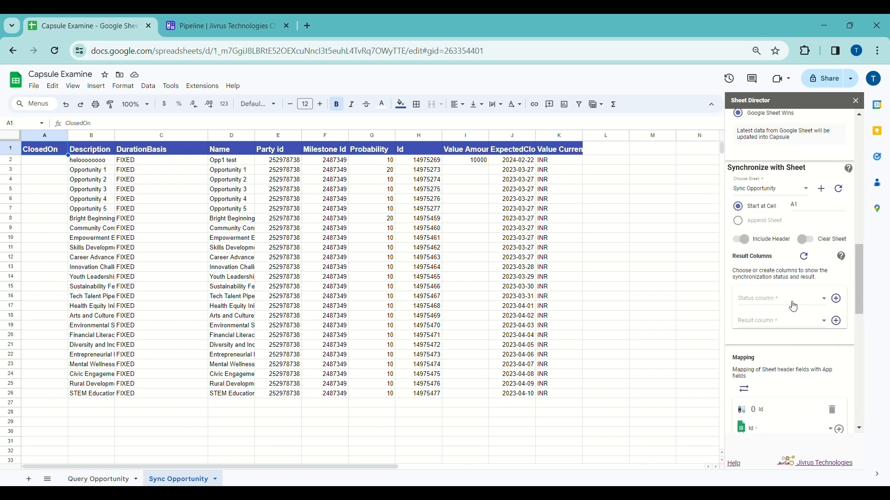
# - Create new [SD] Status and [SD] Result columns in the Sync Opportunity sheet for the synchronization status and result
pyautogui.click(839, 303)
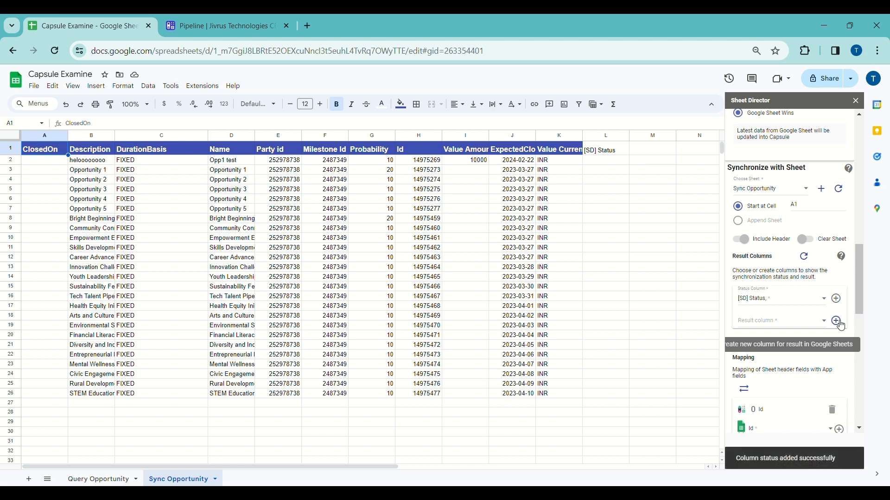
pyautogui.click(837, 321)
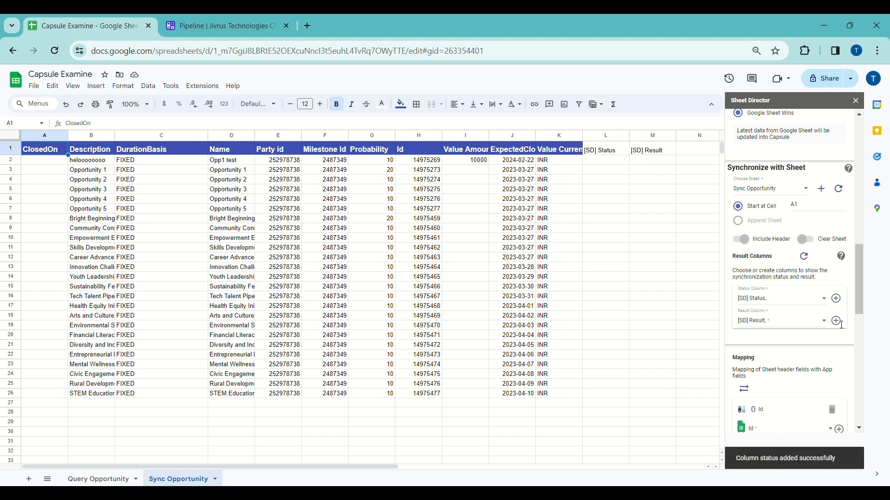
pyautogui.scroll(-3, 839, 325)
pyautogui.scroll(-10, 839, 324)
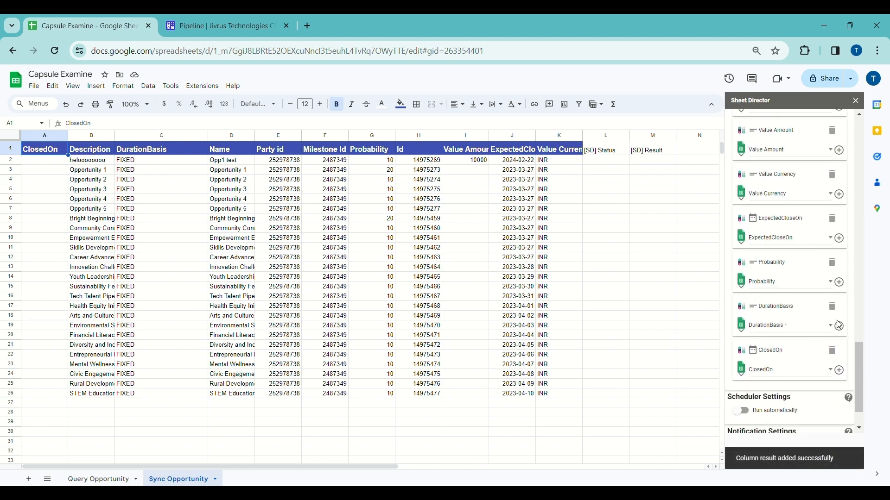
# - Widen the sheet's Name column and view the matching opportunity names in the Capsule Sales Pipeline
pyautogui.moveTo(255, 136); pyautogui.dragTo(311, 137)
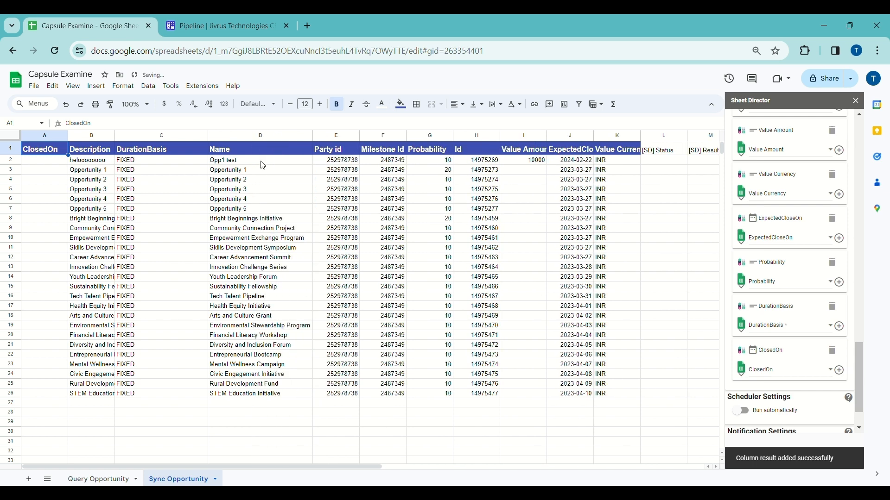
pyautogui.click(227, 24)
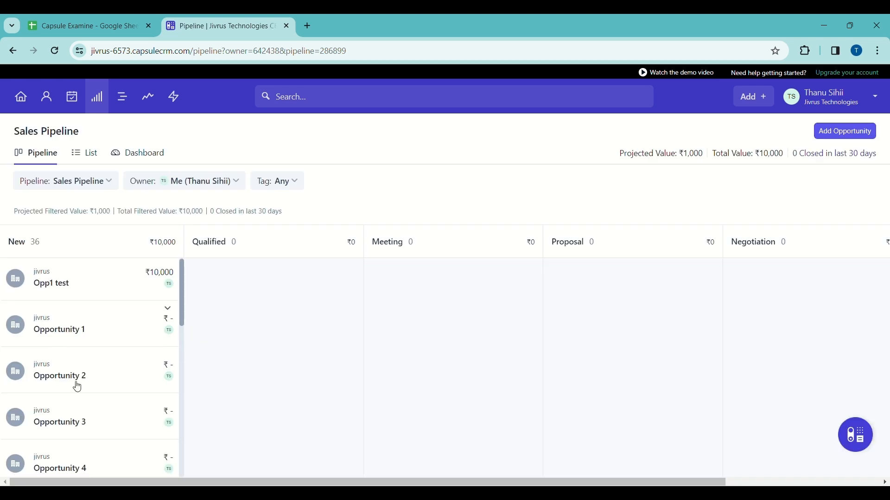
pyautogui.click(93, 25)
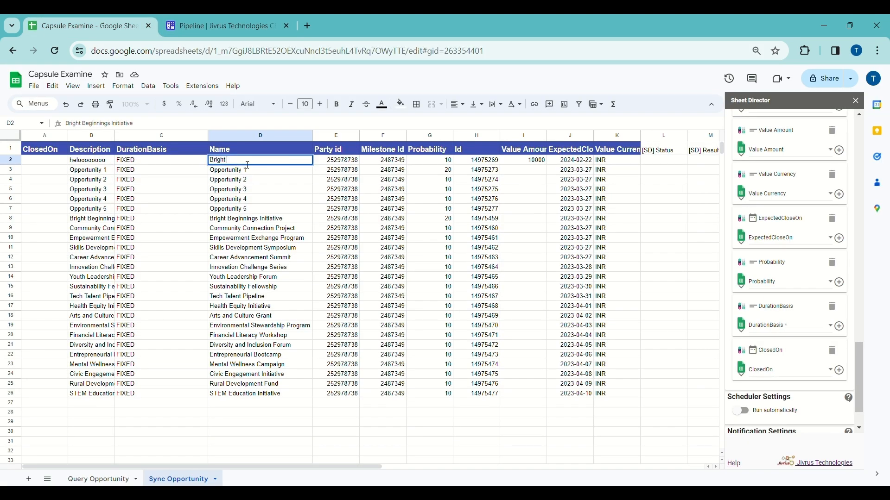
# - Rename the first three opportunities in the Name column as Bright Inititave, Zoho Books and Engagebay Project
pyautogui.write('Inititave')
pyautogui.press('Return')
pyautogui.write('Zoho Books')
pyautogui.press('Return')
pyautogui.write('Engagebay Project')
pyautogui.press('Return')
# - Rename the opportunities in D5 to D7 as Development System, Yotuch Leadership and Arts and Sports
pyautogui.write('D')
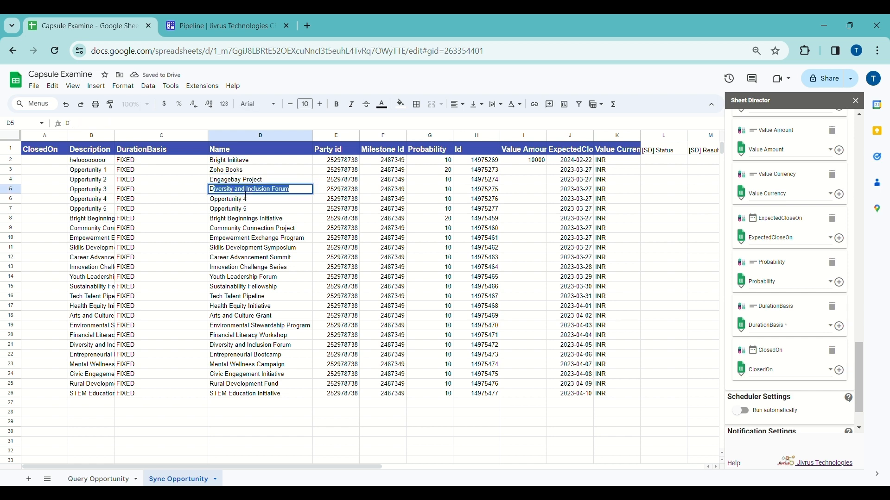
pyautogui.write('evelopment System')
pyautogui.press('Return')
pyautogui.write('Yotuch Leadership')
pyautogui.press('Return')
pyautogui.write('Arts and Sports')
pyautogui.press('Return')
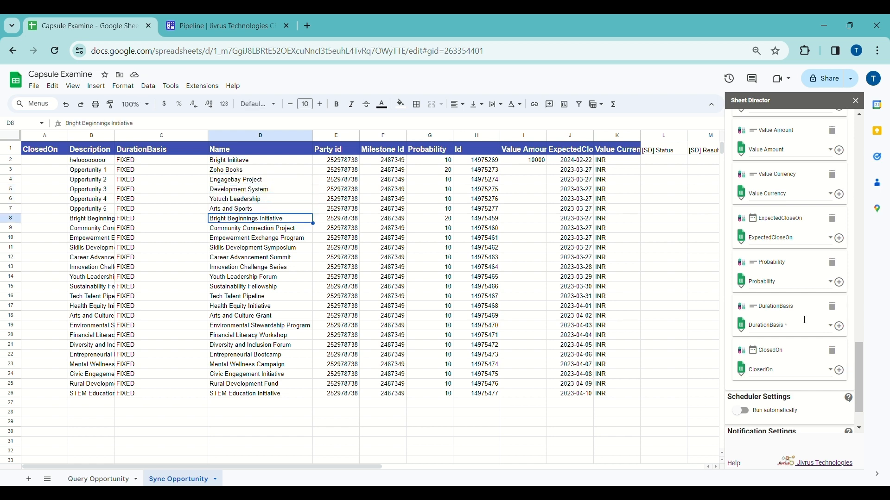
# - Execute the sync service and synchronize the edited sheet records into Capsule
pyautogui.scroll(-1, 805, 319)
pyautogui.click(747, 423)
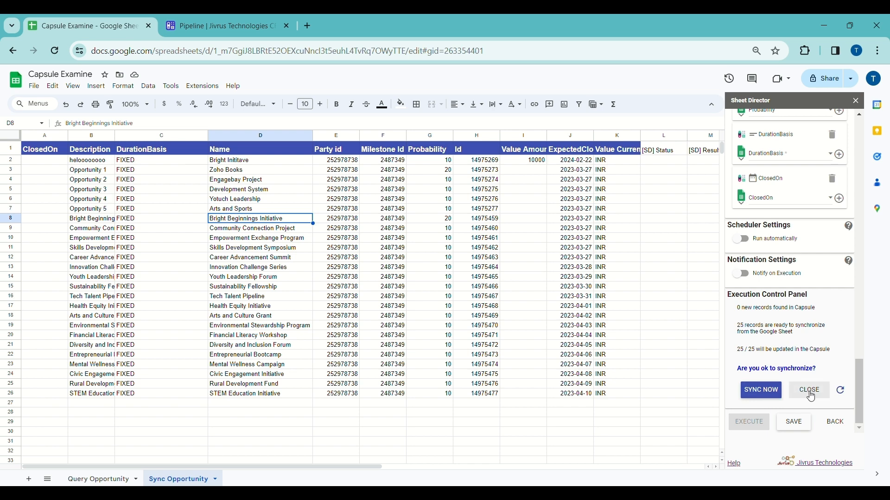
pyautogui.click(766, 397)
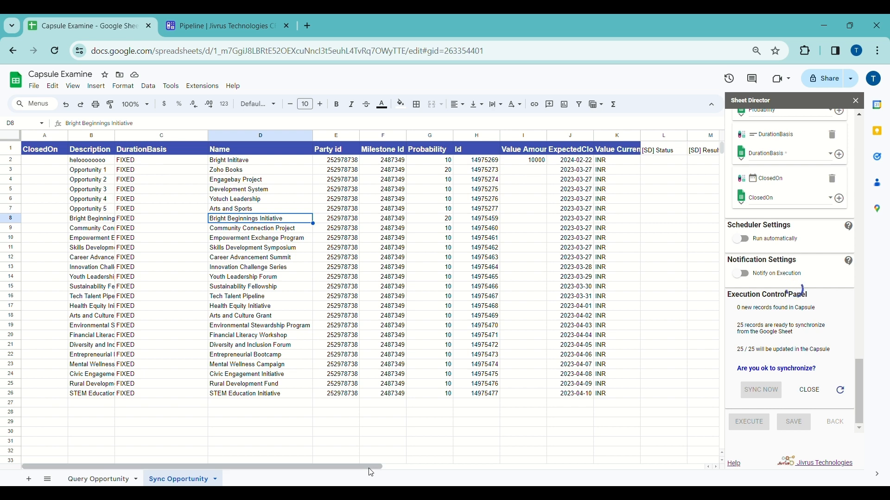
# - Follow the synchronization results in the status and result columns and widen the [SD] Status column
pyautogui.moveTo(371, 467); pyautogui.dragTo(459, 470)
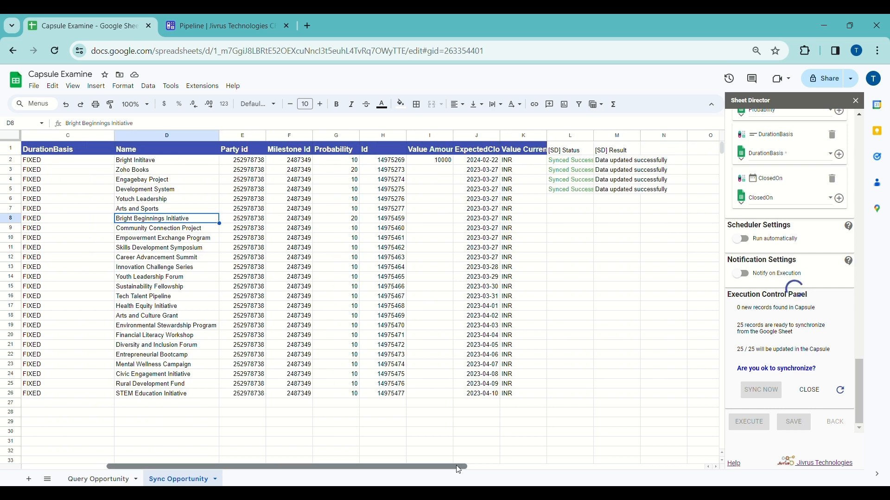
pyautogui.click(482, 469)
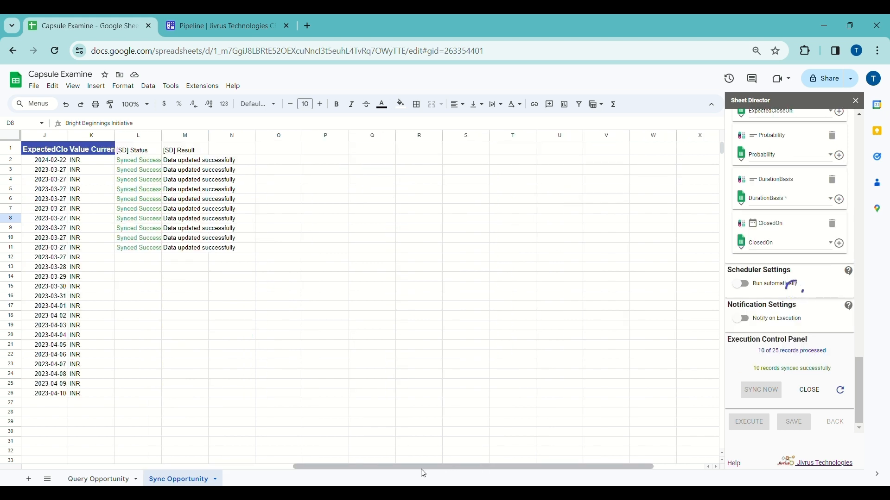
pyautogui.moveTo(426, 467); pyautogui.dragTo(351, 468)
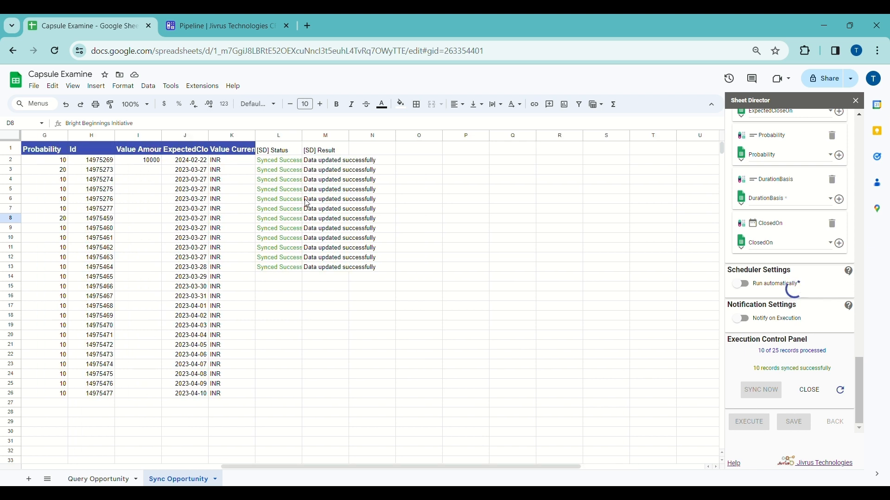
pyautogui.moveTo(302, 136); pyautogui.dragTo(383, 135)
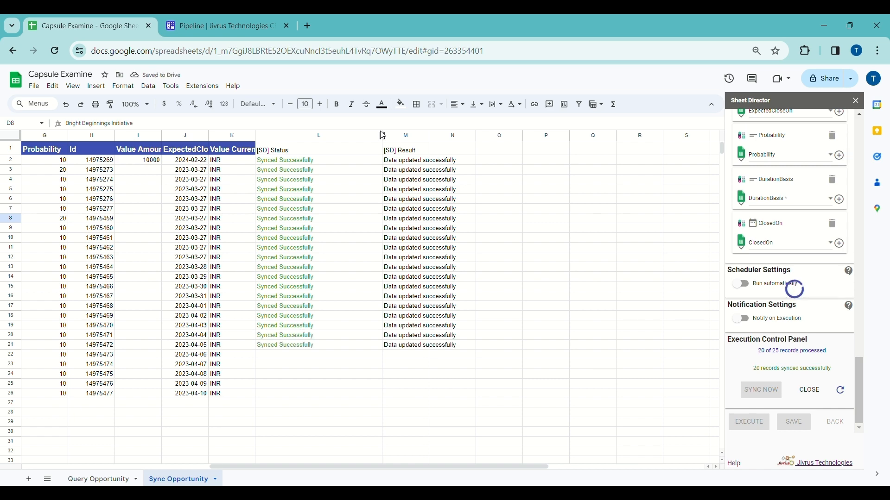
# - Reload the Capsule Sales Pipeline to fetch the updated opportunities and return to the Sync Opportunity sheet
pyautogui.moveTo(283, 467); pyautogui.dragTo(209, 468)
pyautogui.click(207, 20)
pyautogui.click(55, 50)
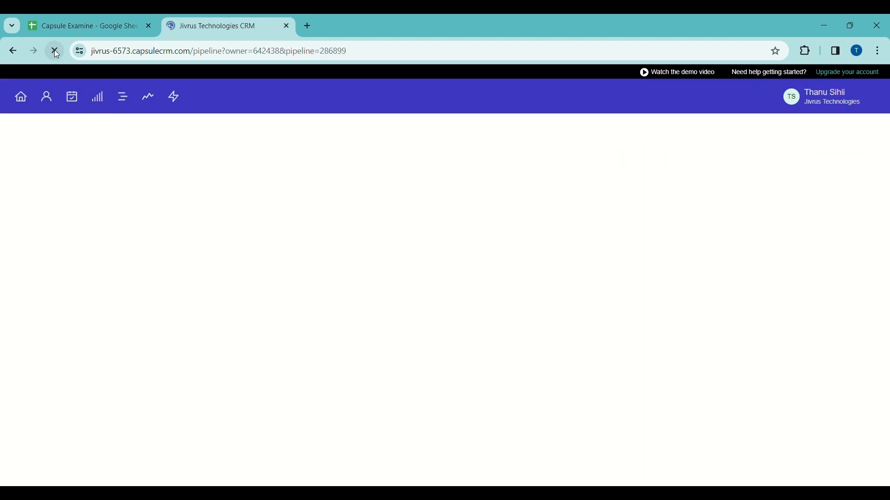
pyautogui.click(93, 26)
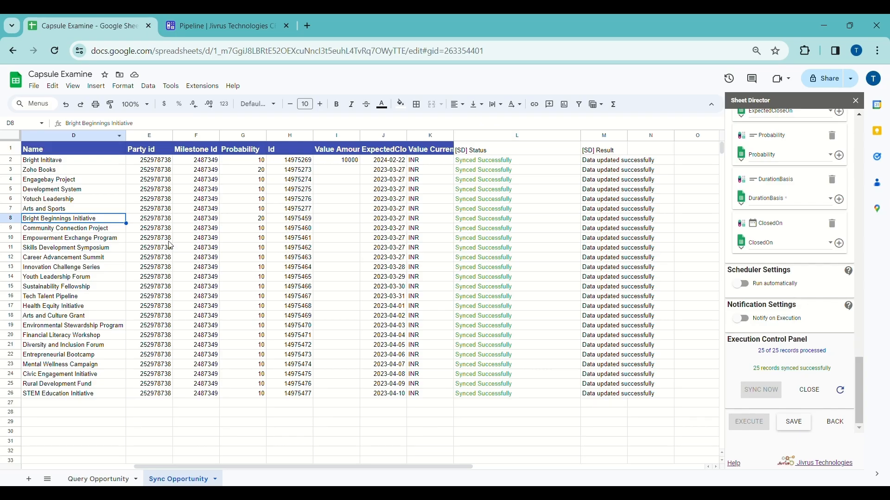
# - Compare the renamed opportunities in the Name column one by one with the names in the Capsule Sales Pipeline
pyautogui.hscroll(-4, 199, 204)
pyautogui.click(230, 160)
pyautogui.click(229, 170)
pyautogui.click(226, 21)
pyautogui.click(84, 25)
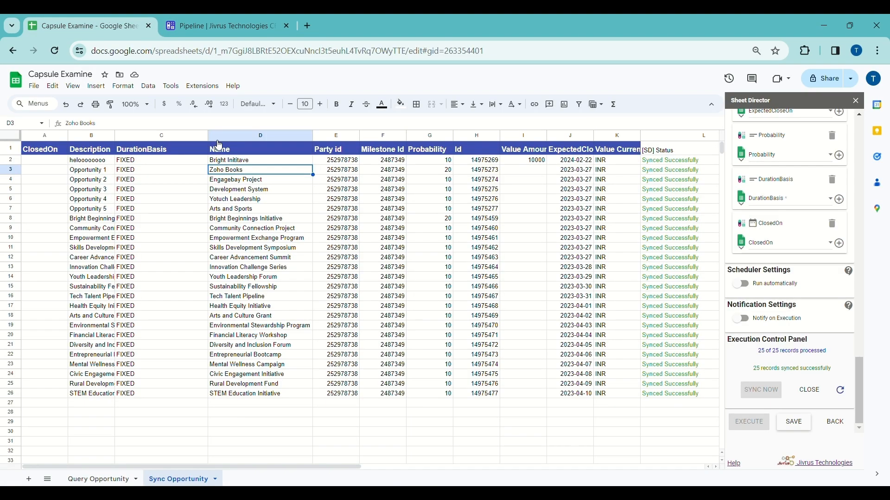
pyautogui.click(227, 181)
pyautogui.click(226, 23)
pyautogui.scroll(-1, 80, 391)
pyautogui.click(84, 25)
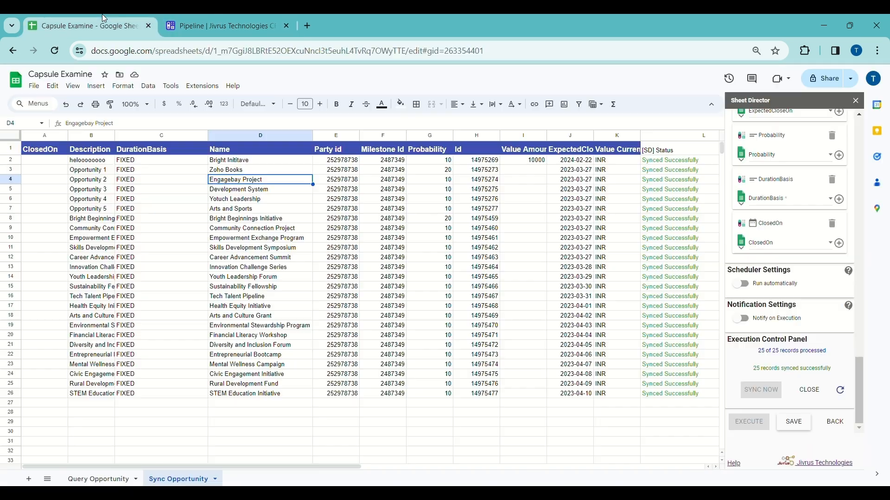
pyautogui.click(227, 192)
pyautogui.click(227, 211)
pyautogui.click(226, 26)
pyautogui.scroll(-2, 82, 398)
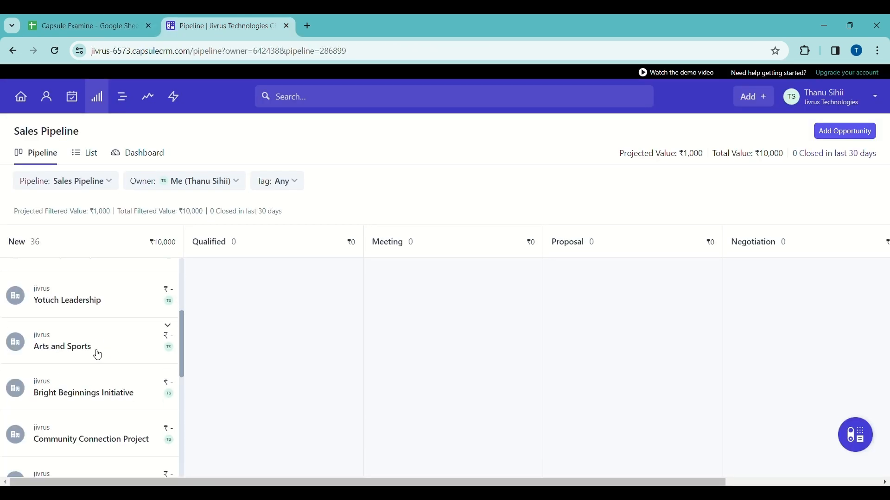
# - Switch back to the sheet and set the synchronize conflict option to Capsule Wins
pyautogui.click(137, 22)
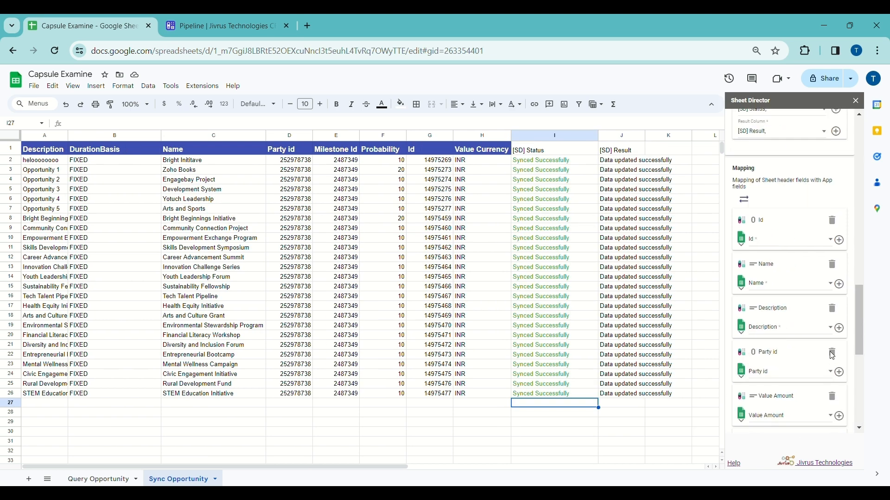
pyautogui.scroll(8, 829, 352)
pyautogui.scroll(-3, 775, 381)
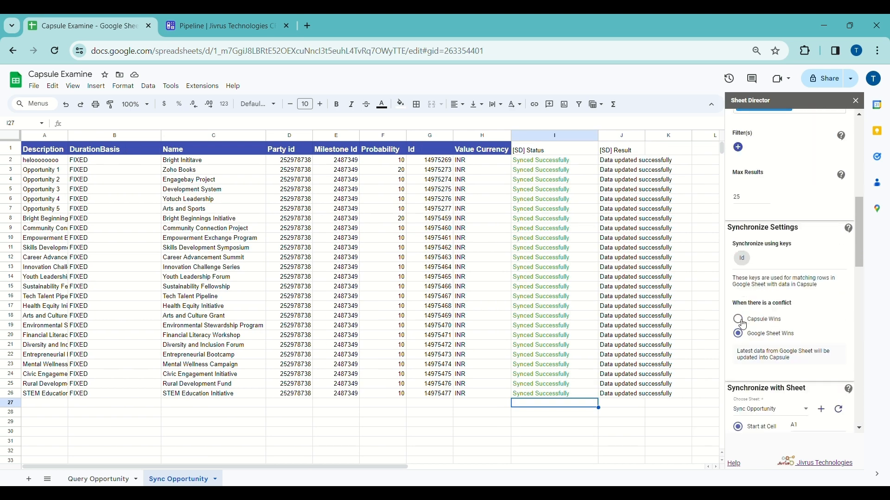
pyautogui.click(742, 325)
pyautogui.scroll(-1, 744, 326)
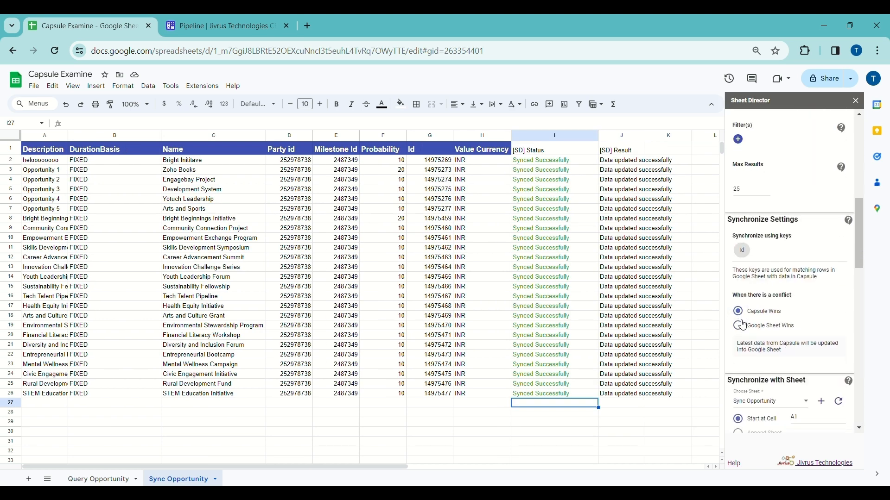
pyautogui.scroll(-2, 743, 325)
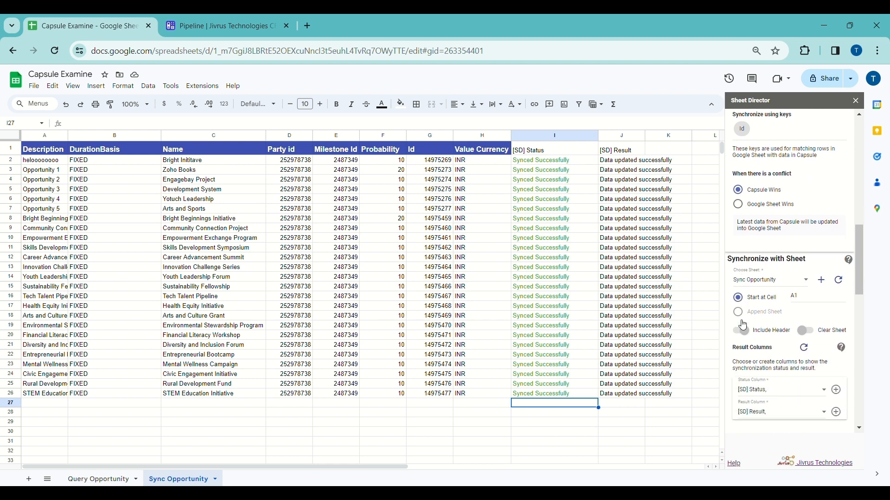
# - Clear the old synchronization entries below the [SD] Status and [SD] Result headers in I2:K27
pyautogui.click(527, 162)
pyautogui.keyDown('shift'); pyautogui.click(665, 408); pyautogui.keyUp('shift')
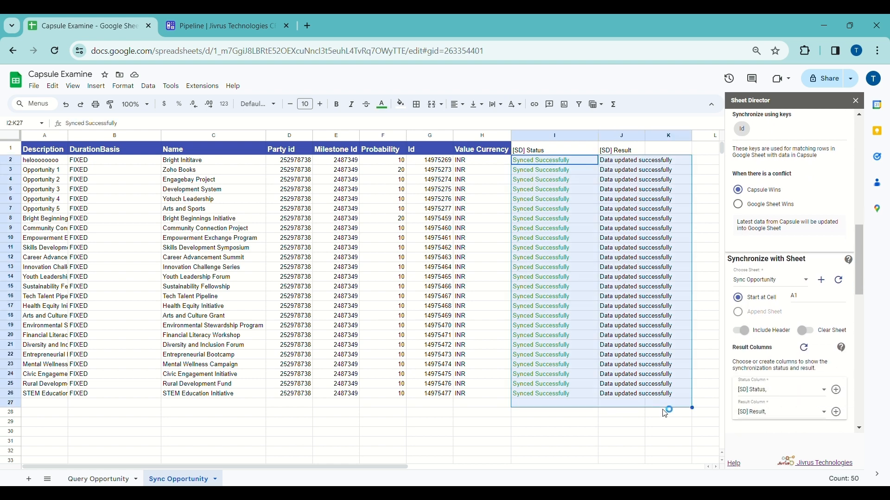
pyautogui.press('Delete')
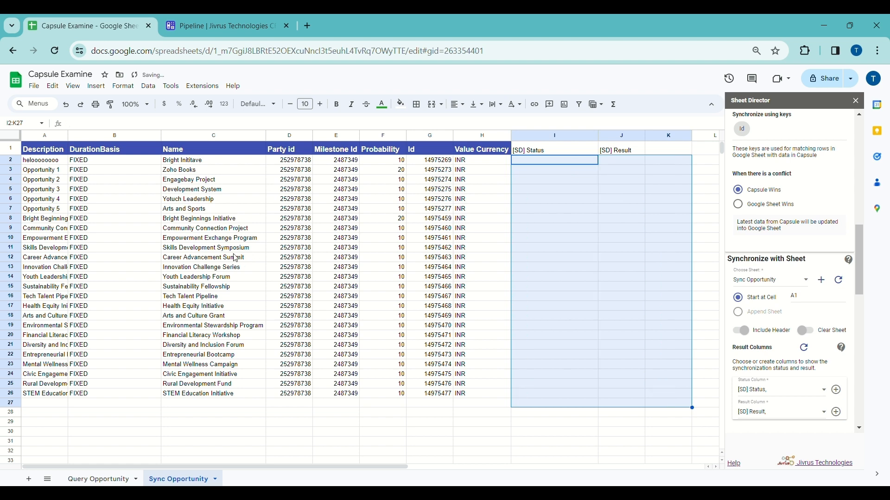
# - Rename the first opportunity in cell C2 as Opportunity1
pyautogui.click(186, 165)
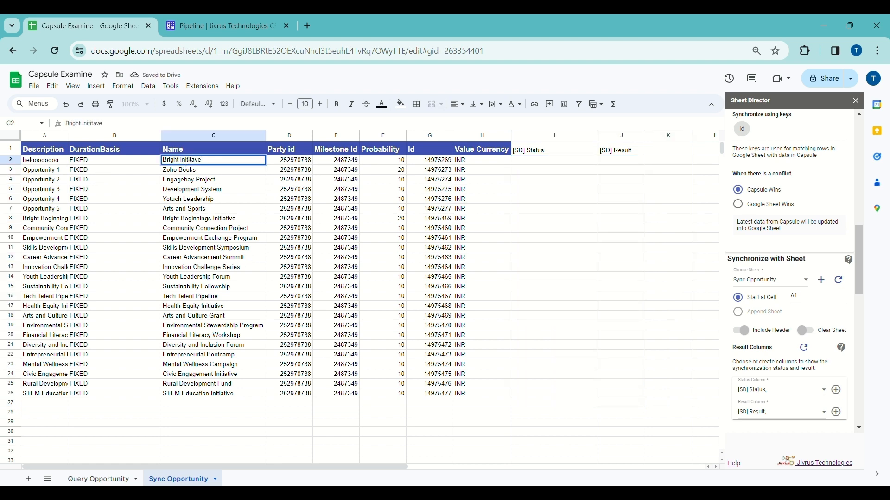
pyautogui.tripleClick(188, 163)
pyautogui.write('Opportunity1')
pyautogui.press('Return')
pyautogui.click(627, 300)
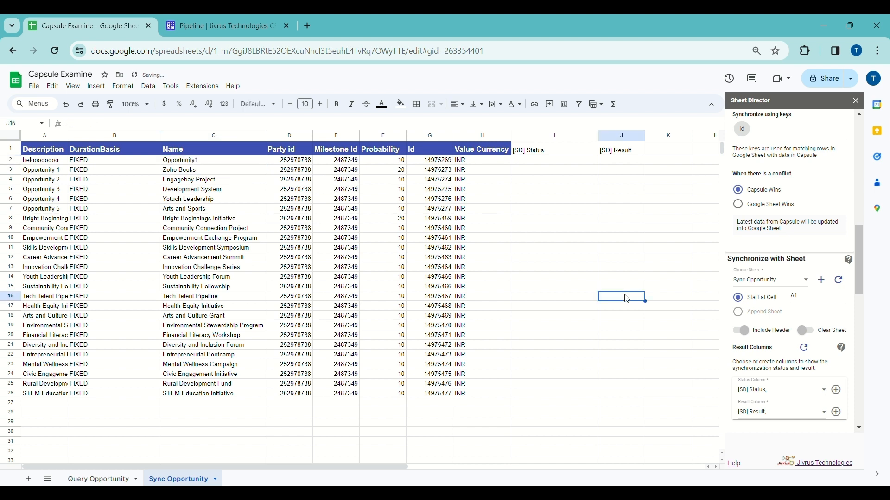
# - Keep Sync Opportunity as the chosen sheet, execute the service and synchronize the Capsule records into it
pyautogui.click(778, 289)
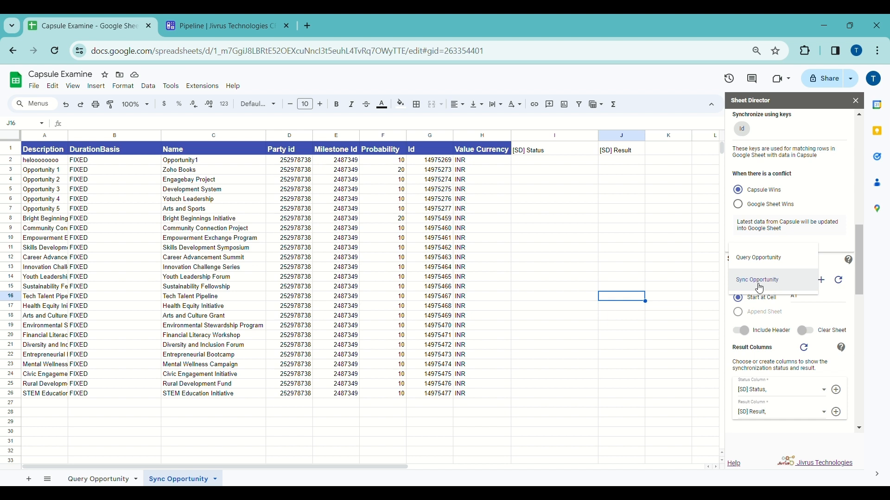
pyautogui.click(760, 288)
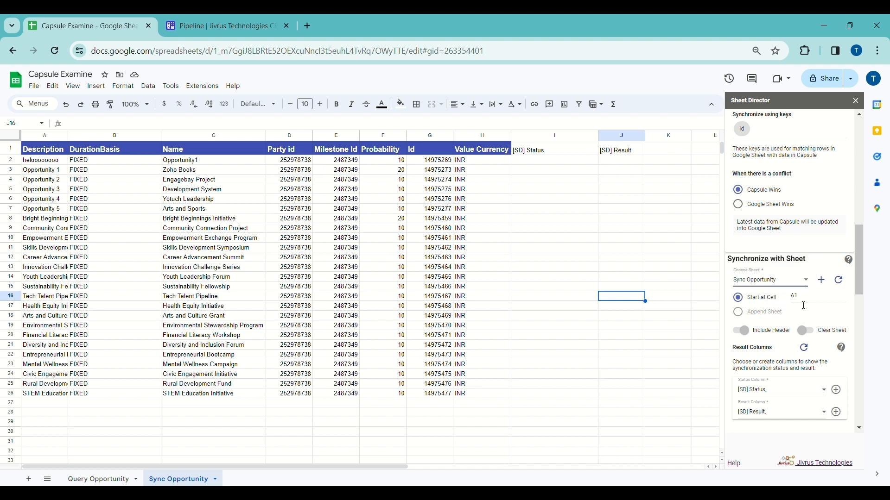
pyautogui.scroll(-4, 804, 306)
pyautogui.scroll(-10, 804, 306)
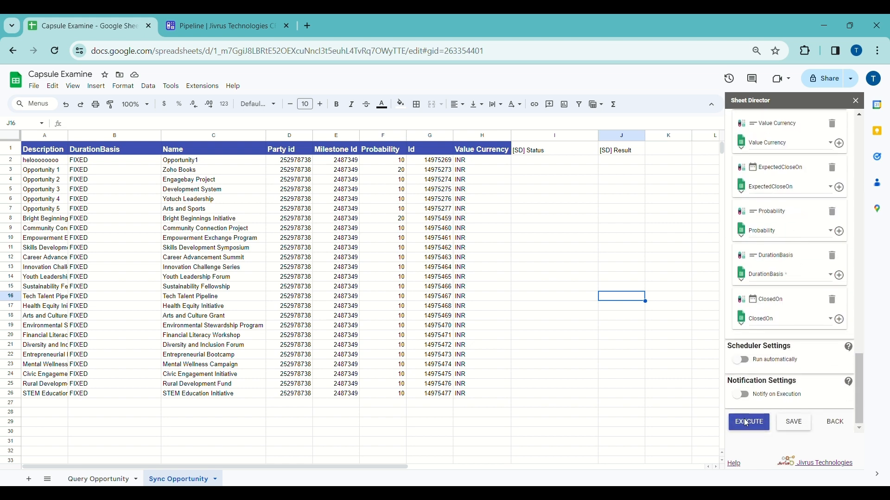
pyautogui.click(747, 424)
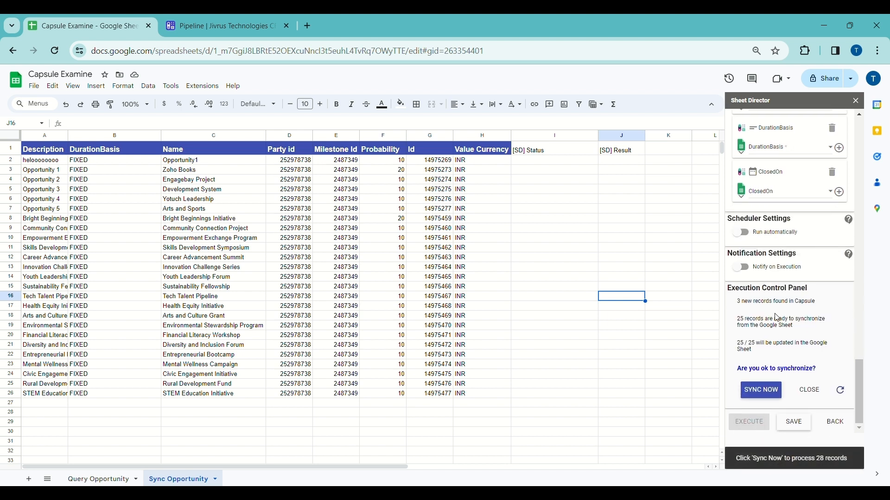
pyautogui.click(769, 394)
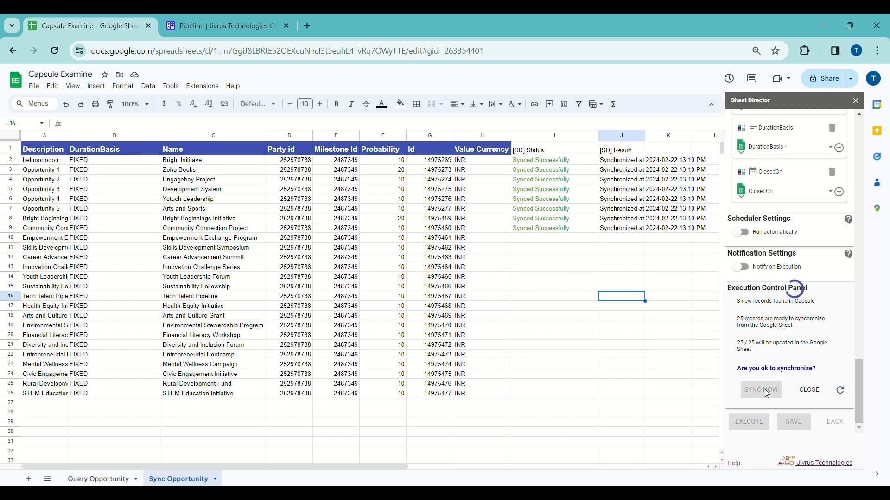
# - Check the first opportunity's name and the rows appended from Capsule at the end of the sheet
pyautogui.click(182, 163)
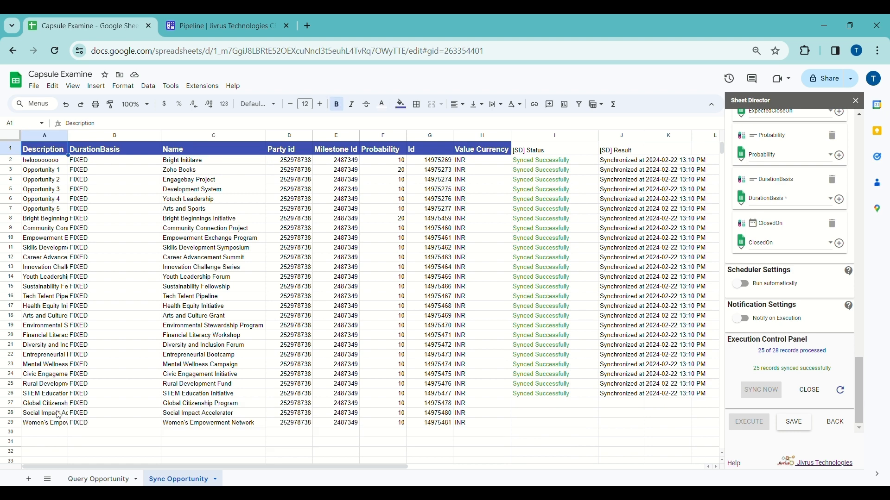
pyautogui.moveTo(51, 408); pyautogui.dragTo(468, 436)
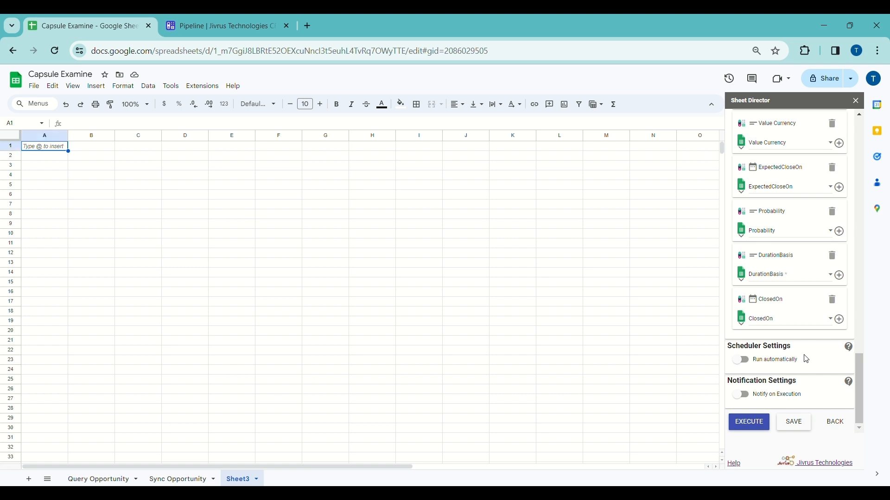
# - Set the synchronization to start at cell C15 and choose Sheet3 as the target sheet
pyautogui.scroll(10, 806, 359)
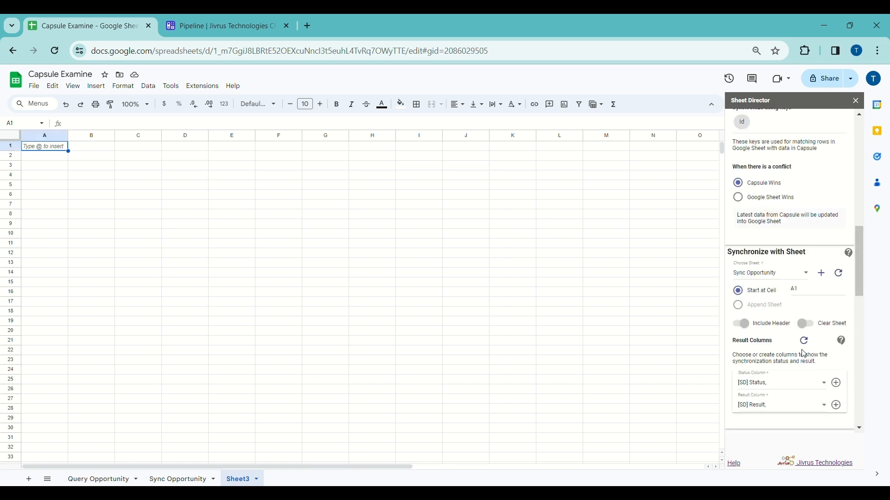
pyautogui.doubleClick(810, 292)
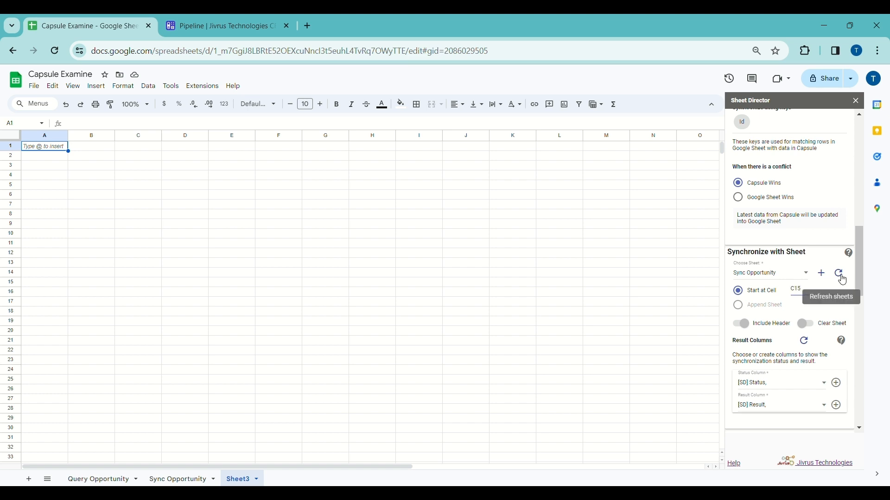
pyautogui.click(806, 277)
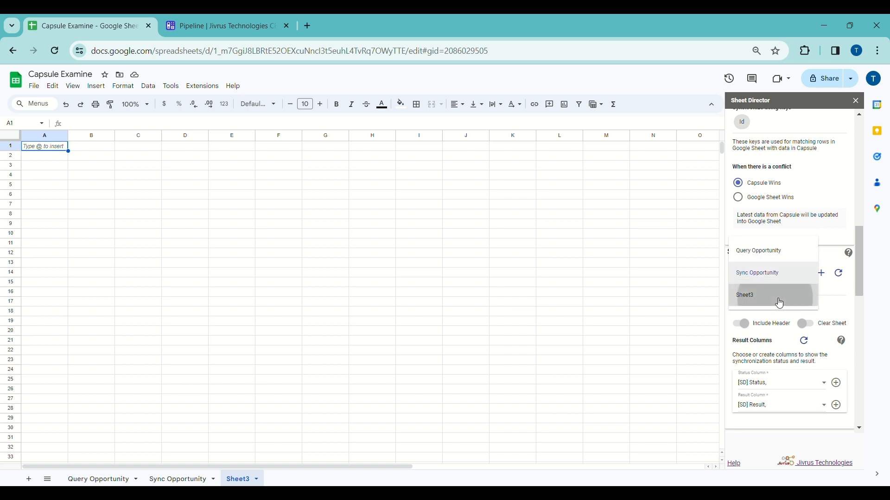
pyautogui.click(778, 302)
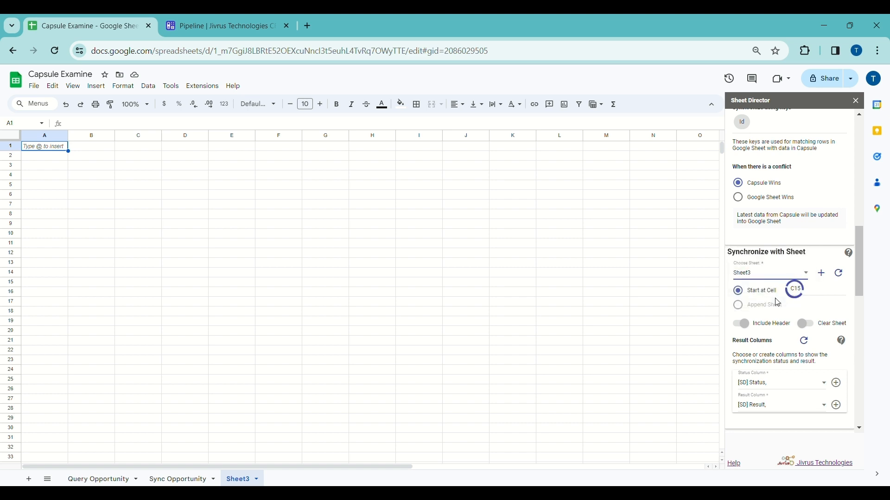
# - Execute the service and get the Capsule records into the empty Sheet3
pyautogui.scroll(-10, 778, 301)
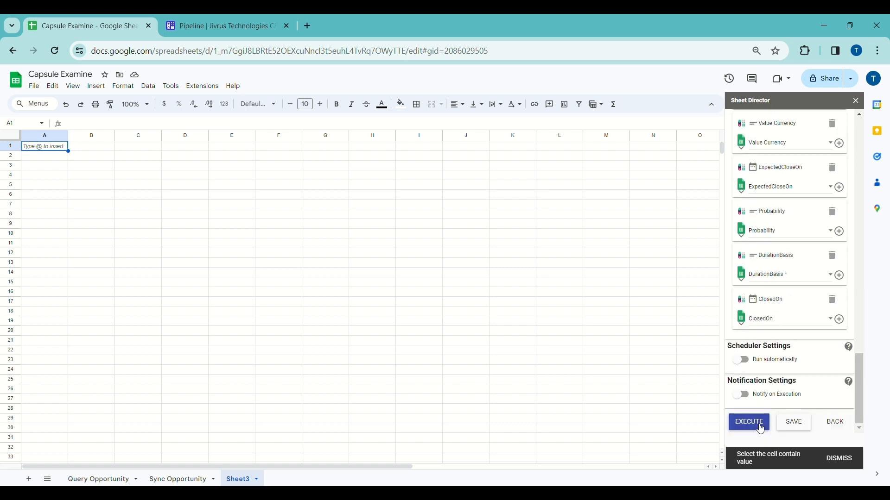
pyautogui.click(758, 424)
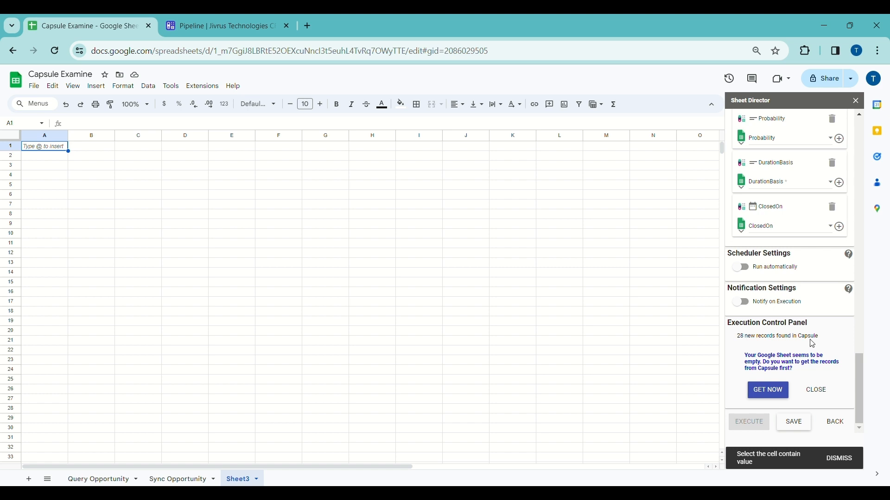
pyautogui.click(777, 390)
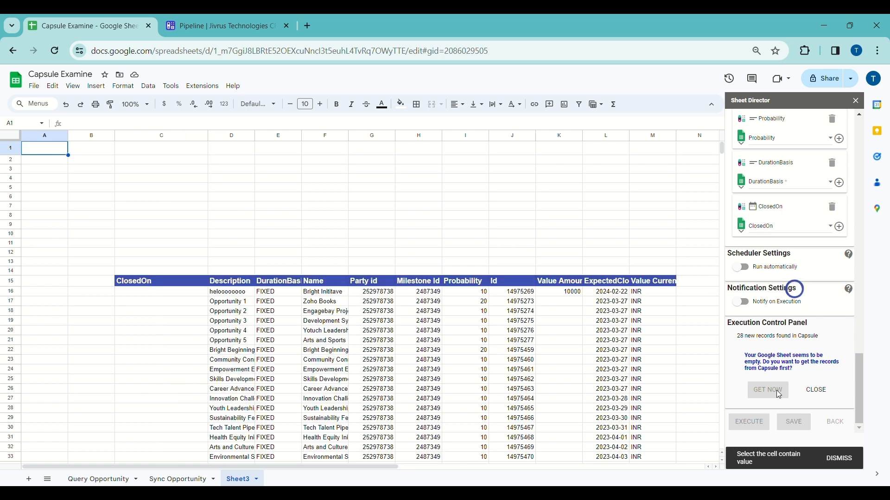
pyautogui.scroll(-1, 661, 313)
# - Create new status and result columns in Sheet3 for the synchronization results
pyautogui.scroll(11, 814, 296)
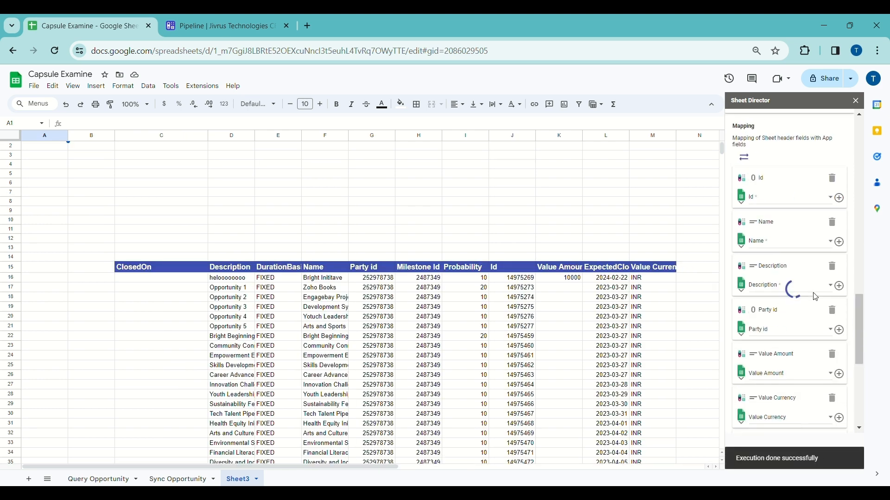
pyautogui.scroll(-2, 818, 297)
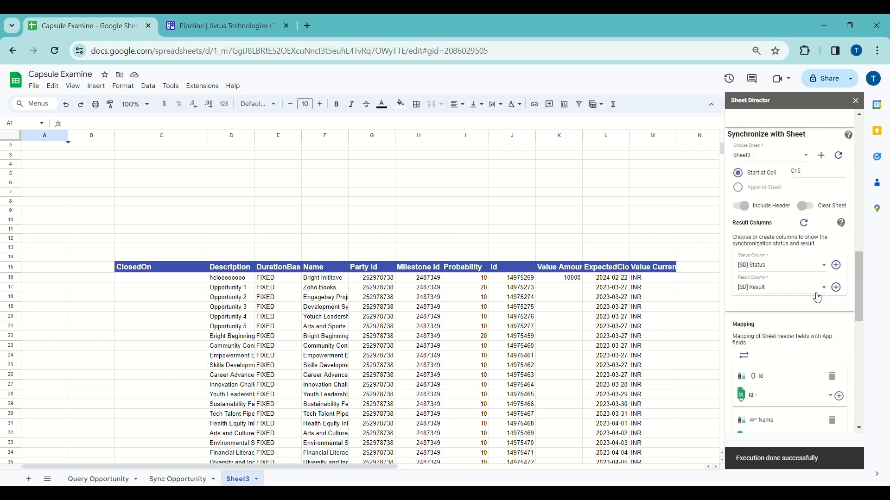
pyautogui.click(837, 266)
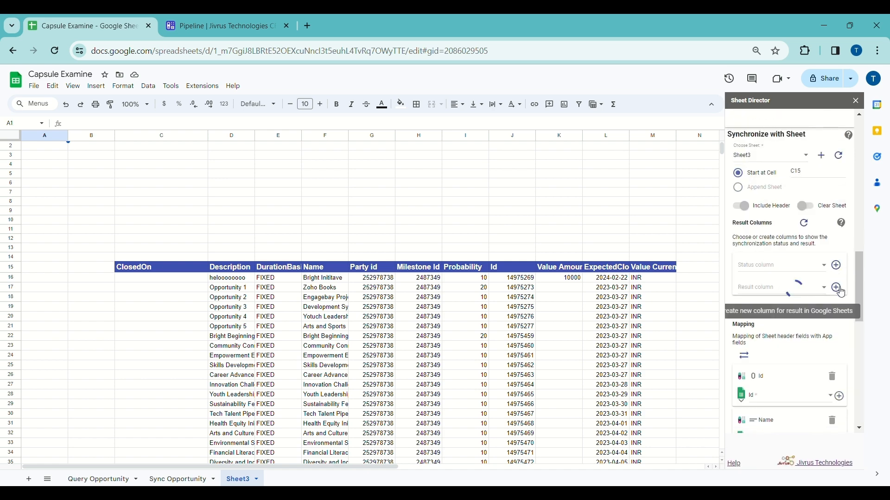
pyautogui.click(837, 288)
# - Execute the service again and synchronize the Sheet3 records with Capsule, viewing the status and result columns
pyautogui.scroll(-15, 793, 325)
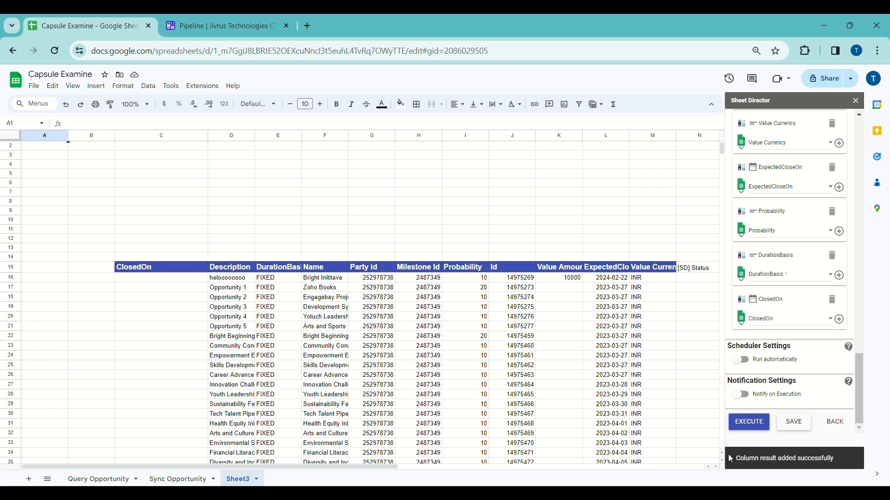
pyautogui.click(746, 432)
pyautogui.scroll(-2, 631, 360)
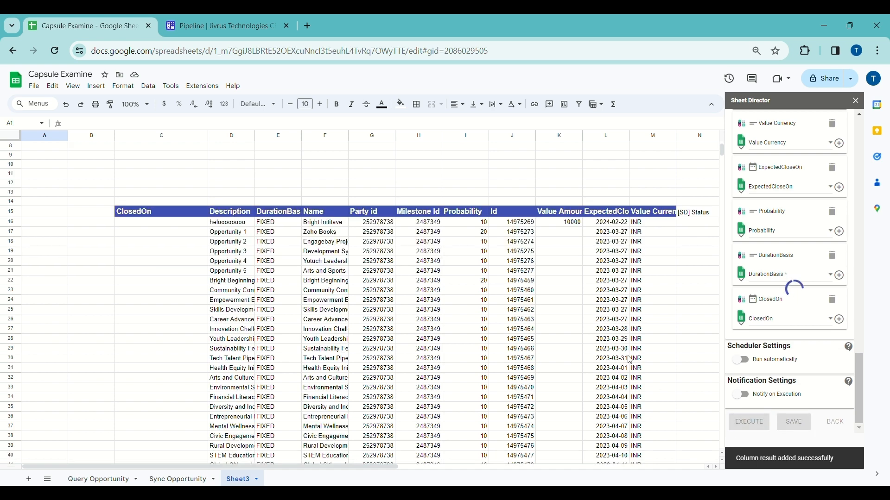
pyautogui.scroll(-3, 630, 360)
pyautogui.hscroll(2, 630, 360)
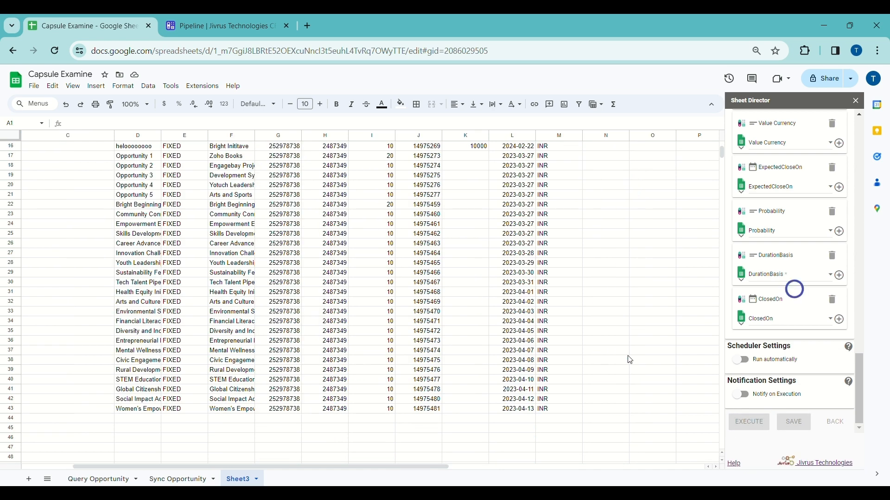
pyautogui.scroll(2, 630, 360)
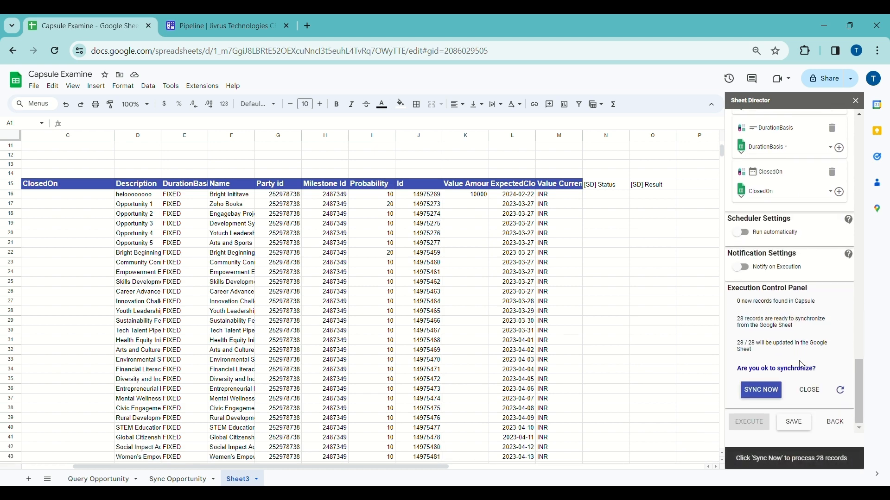
pyautogui.click(771, 396)
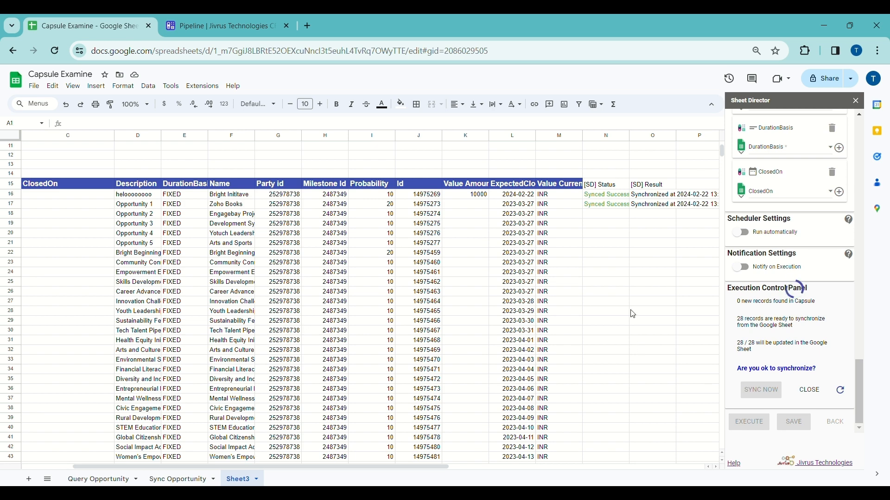
pyautogui.hscroll(3, 633, 315)
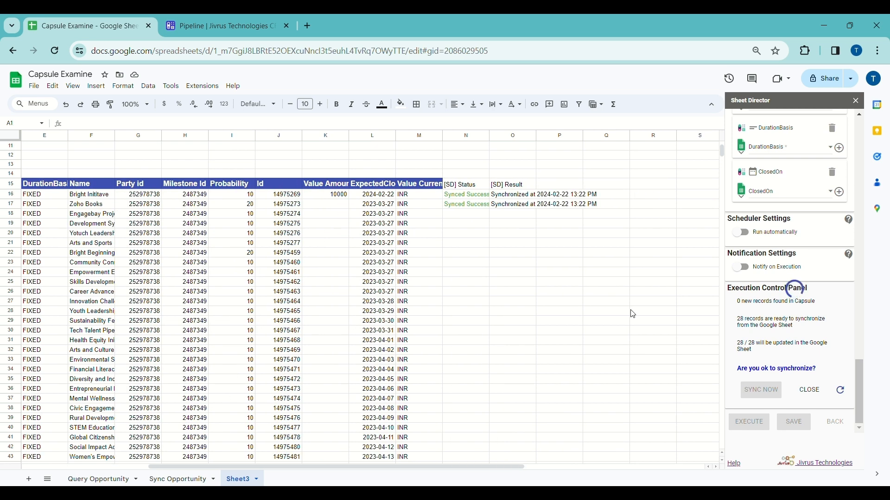
pyautogui.hscroll(-2, 633, 315)
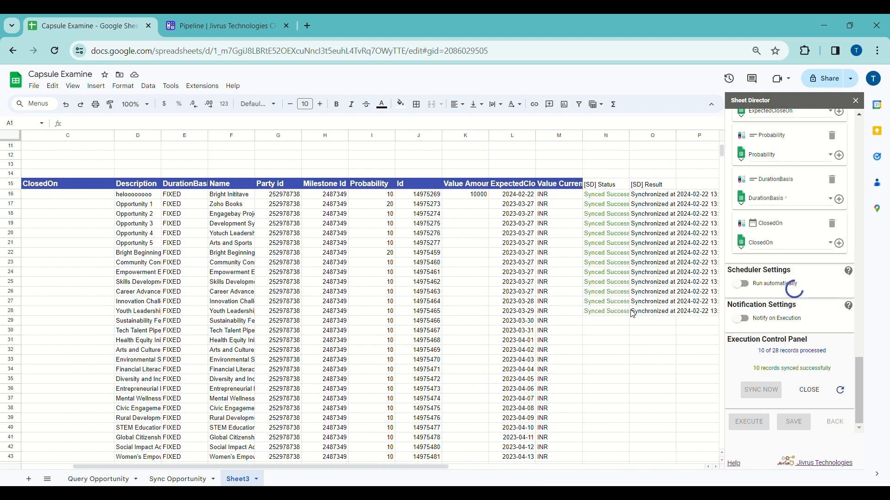
# - Widen the Name and Description columns in Sheet3 so their full text can be read
pyautogui.scroll(-1, 633, 315)
pyautogui.moveTo(255, 136); pyautogui.dragTo(338, 136)
pyautogui.moveTo(161, 135); pyautogui.dragTo(242, 135)
pyautogui.moveTo(331, 466); pyautogui.dragTo(311, 466)
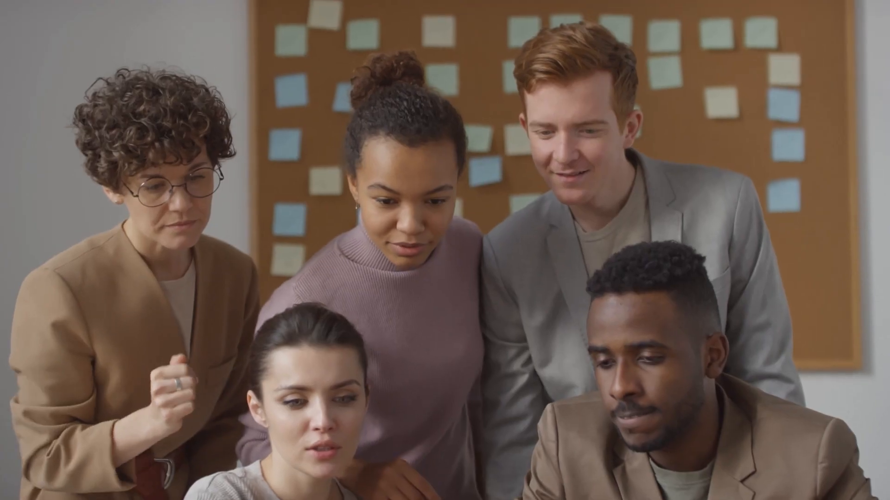